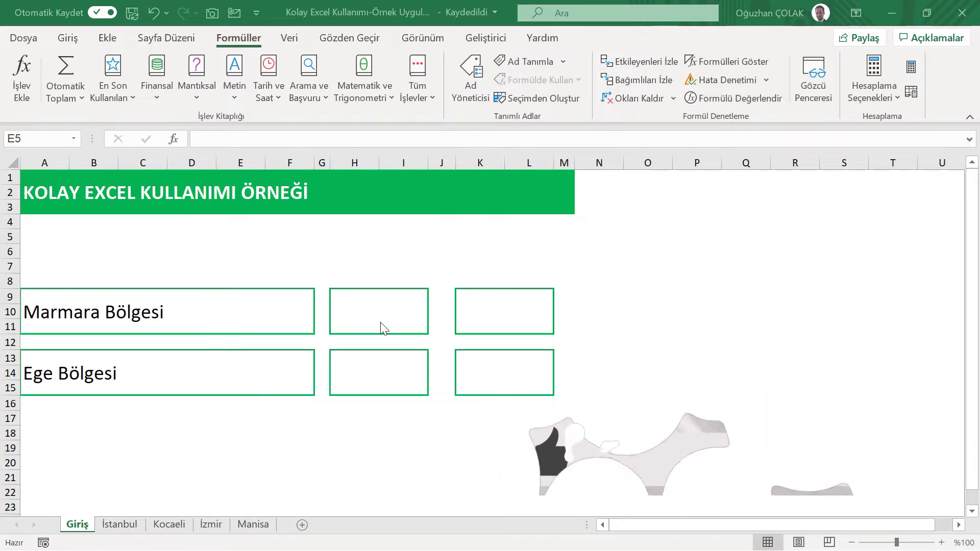
- Look through the İstanbul, Kocaeli, İzmir and Manisa sheets, then select the box beside Marmara Bölgesi on Giriş
{"action": "left_click", "coordinate": [133, 523]}
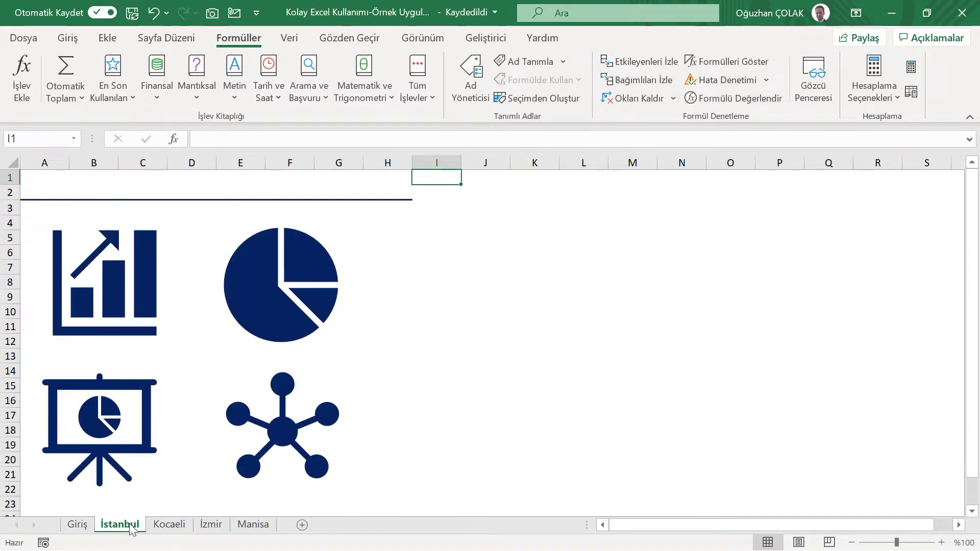
{"action": "left_click", "coordinate": [174, 526]}
{"action": "left_click", "coordinate": [211, 524]}
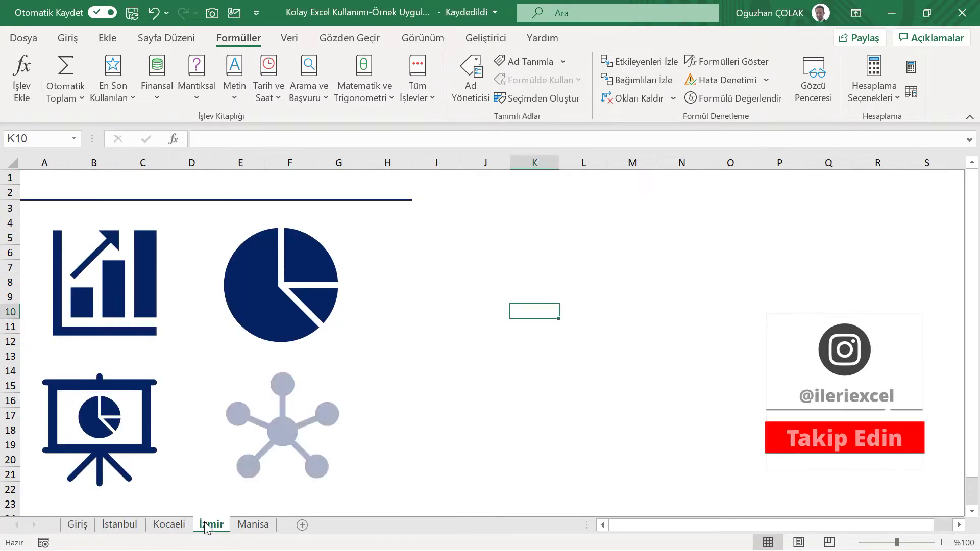
{"action": "left_click", "coordinate": [242, 528]}
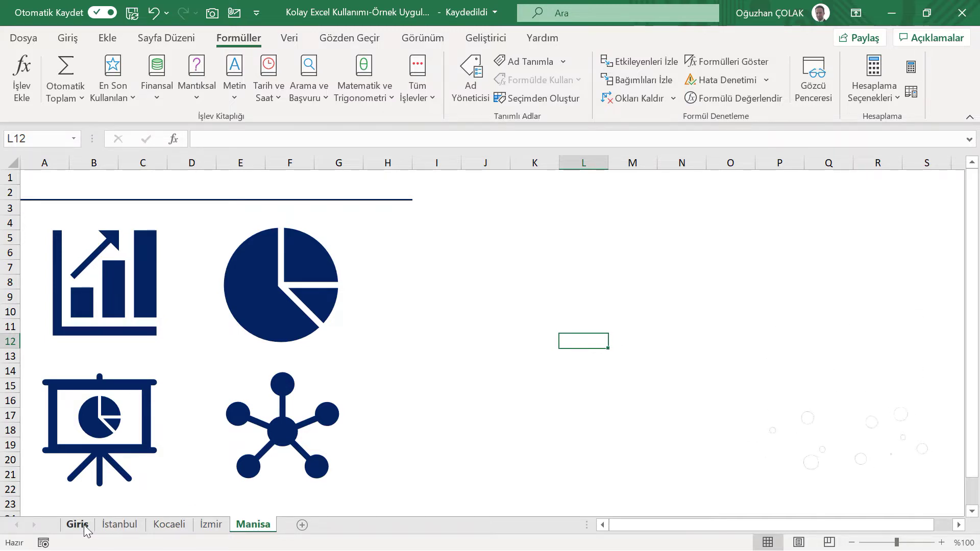
{"action": "left_click", "coordinate": [85, 528]}
{"action": "left_click", "coordinate": [398, 310]}
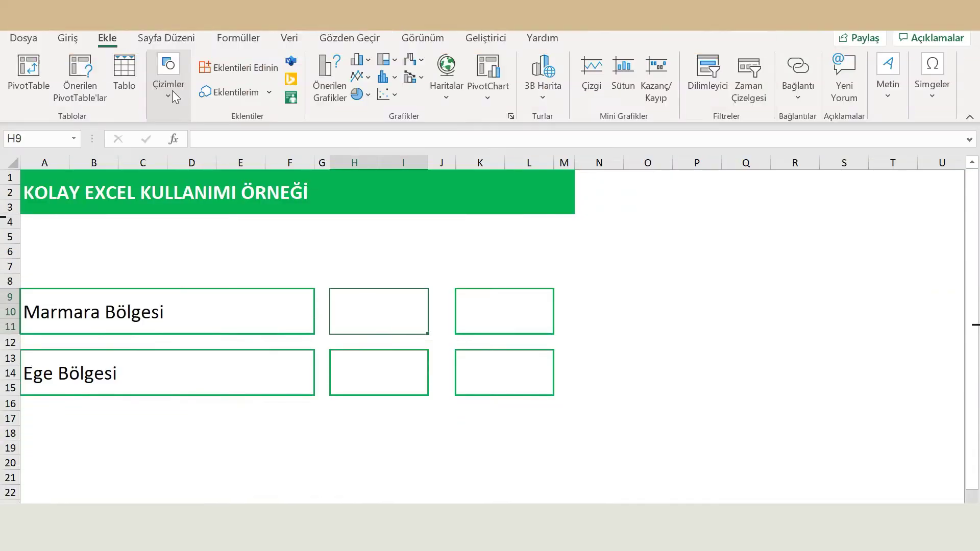
- Draw a rectangle over the H9 box and resize it to about 1.38 x 3.1 cm
{"action": "left_click", "coordinate": [173, 90]}
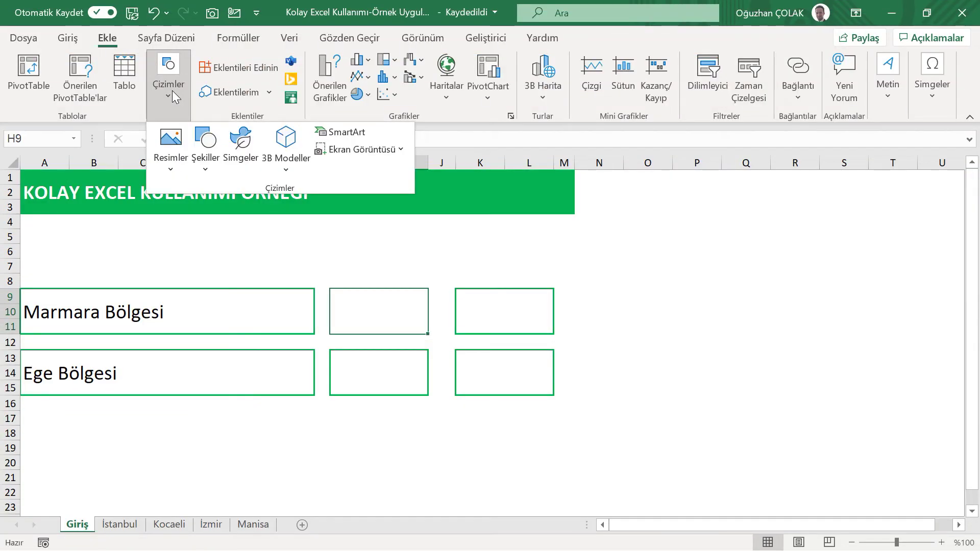
{"action": "left_click", "coordinate": [203, 161]}
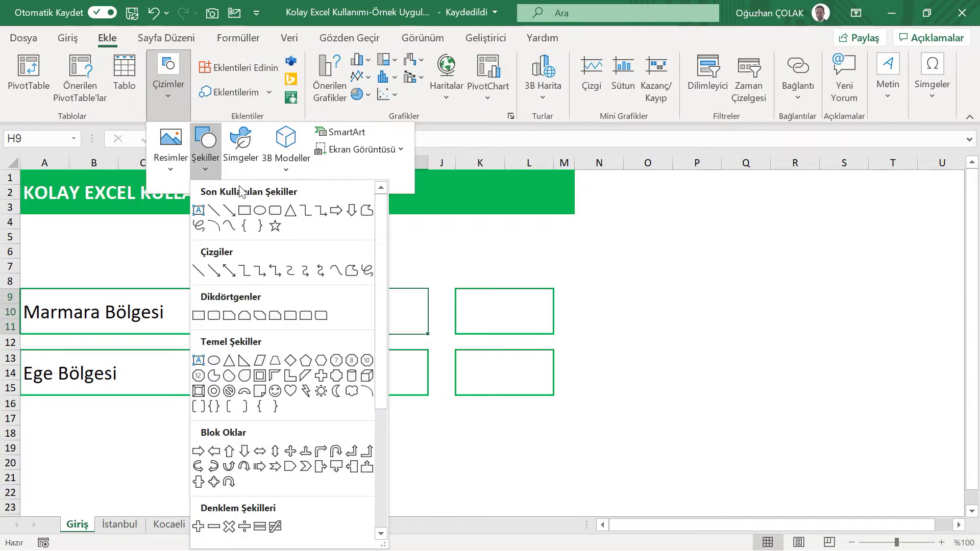
{"action": "left_click", "coordinate": [214, 317]}
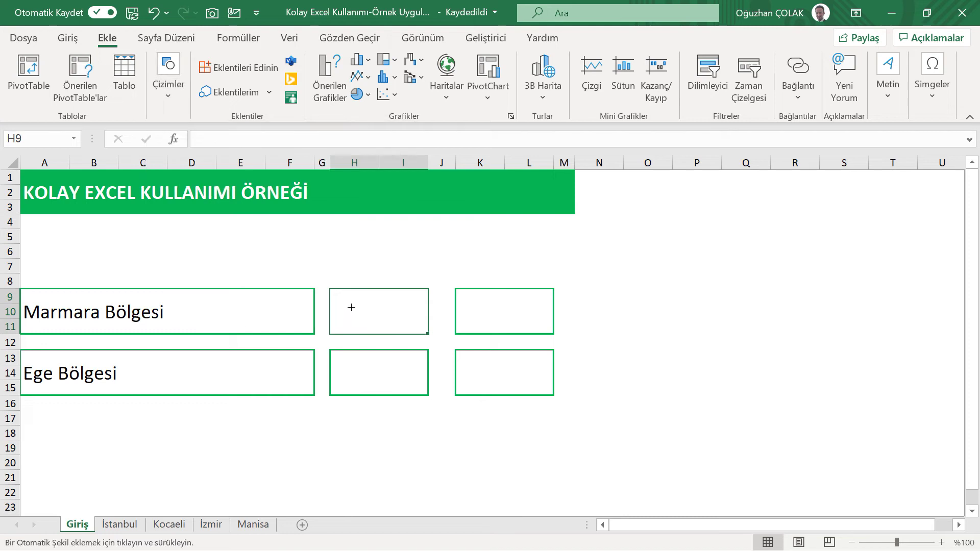
{"action": "left_click_drag", "start_coordinate": [335, 292], "coordinate": [414, 330]}
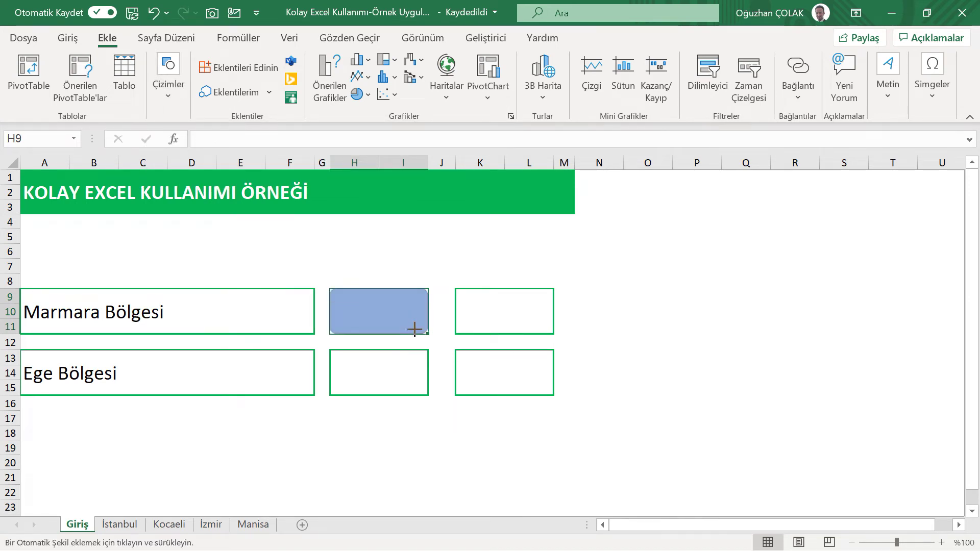
{"action": "left_click_drag", "start_coordinate": [415, 329], "coordinate": [414, 329]}
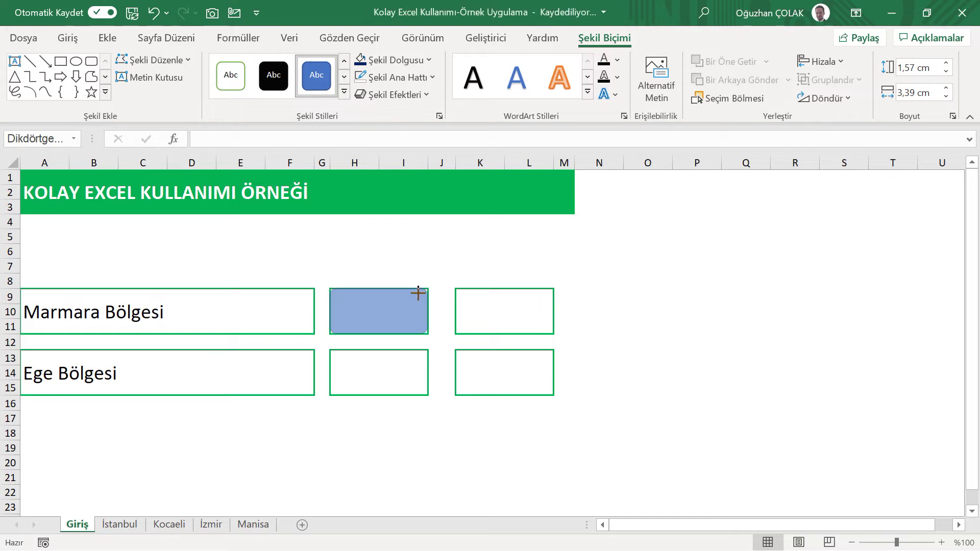
{"action": "left_click_drag", "start_coordinate": [413, 295], "coordinate": [424, 295]}
{"action": "left_click_drag", "start_coordinate": [370, 314], "coordinate": [370, 308]}
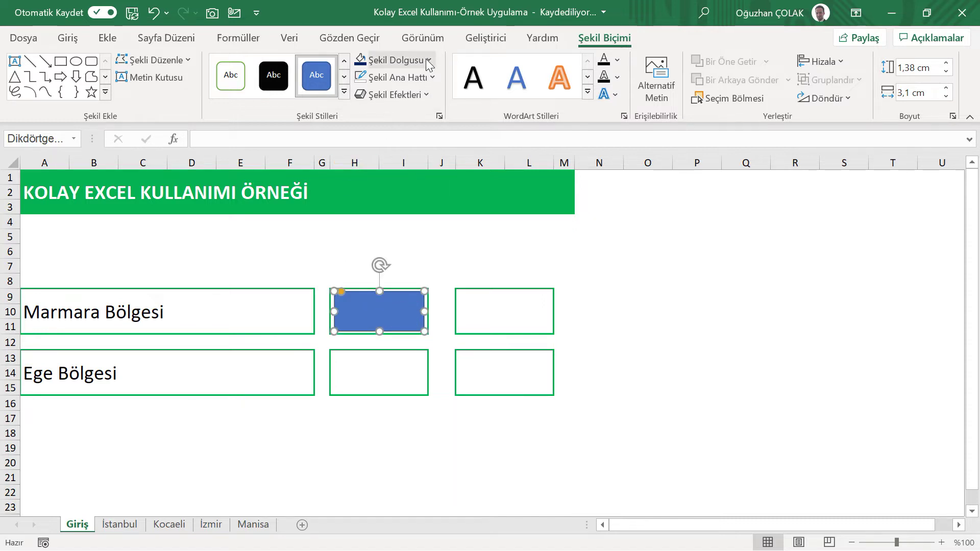
- Give the rectangle no outline, a standard green fill and the green theme style
{"action": "left_click", "coordinate": [398, 77]}
{"action": "left_click", "coordinate": [385, 269]}
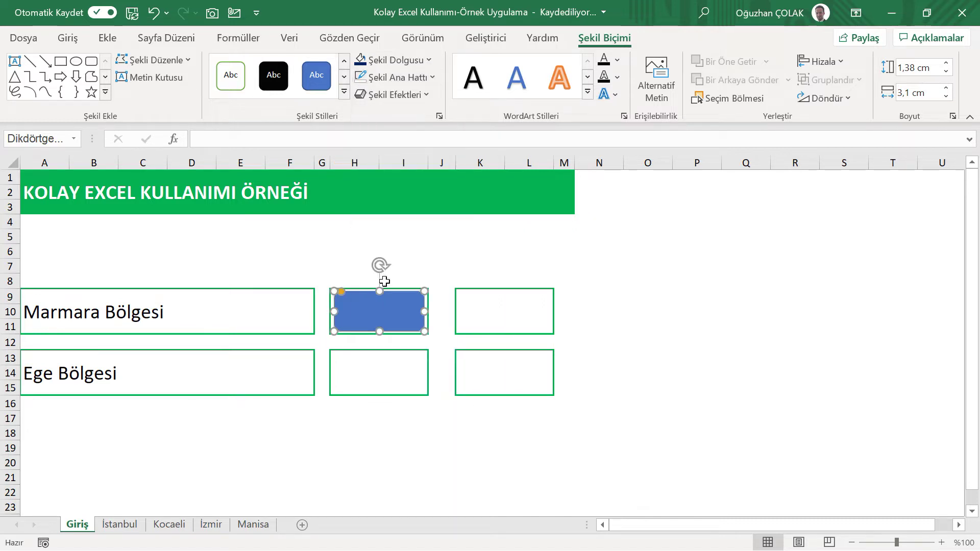
{"action": "left_click", "coordinate": [429, 59]}
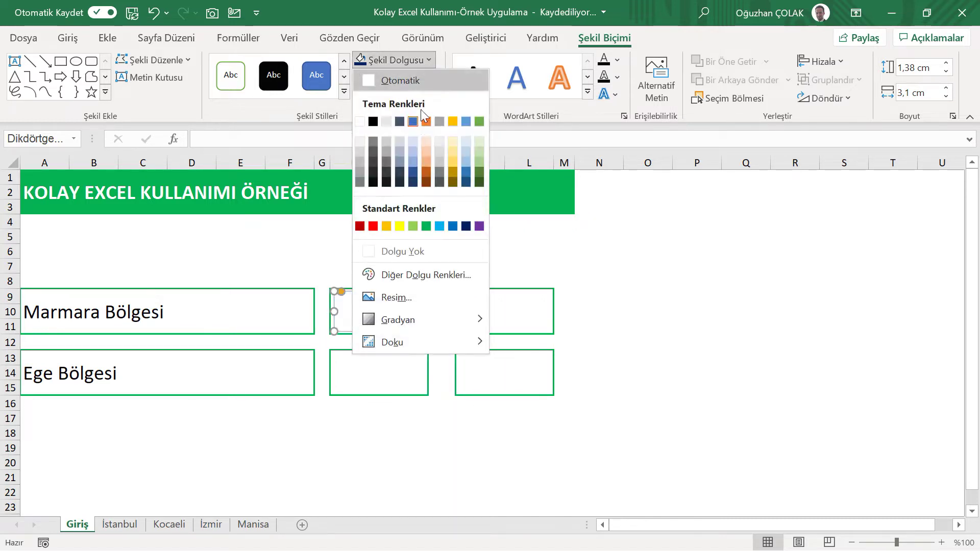
{"action": "left_click", "coordinate": [427, 226]}
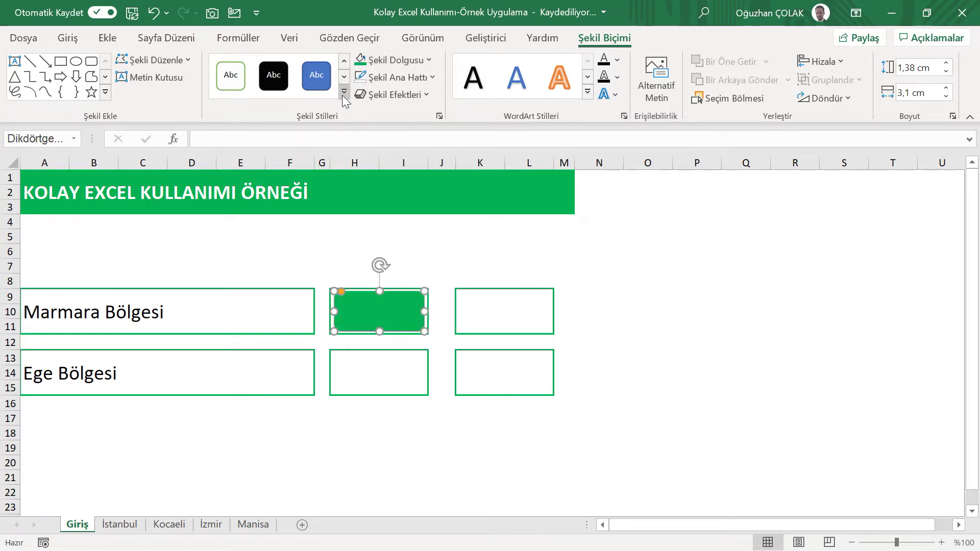
{"action": "left_click", "coordinate": [344, 92]}
{"action": "left_click", "coordinate": [483, 341]}
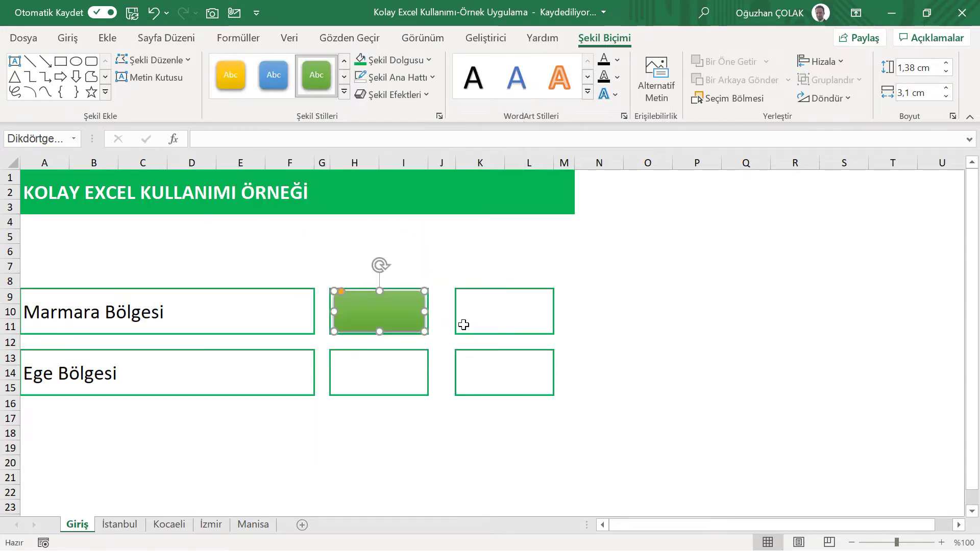
{"action": "left_click", "coordinate": [415, 240]}
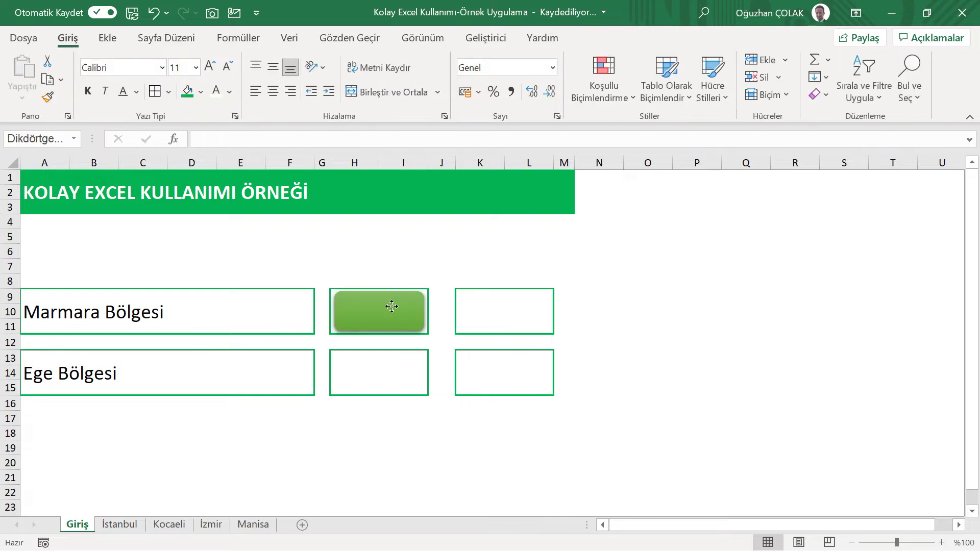
- Type 'İstanbul' as the button's label
{"action": "left_click", "coordinate": [391, 305]}
{"action": "type", "text": "İstanbul"}
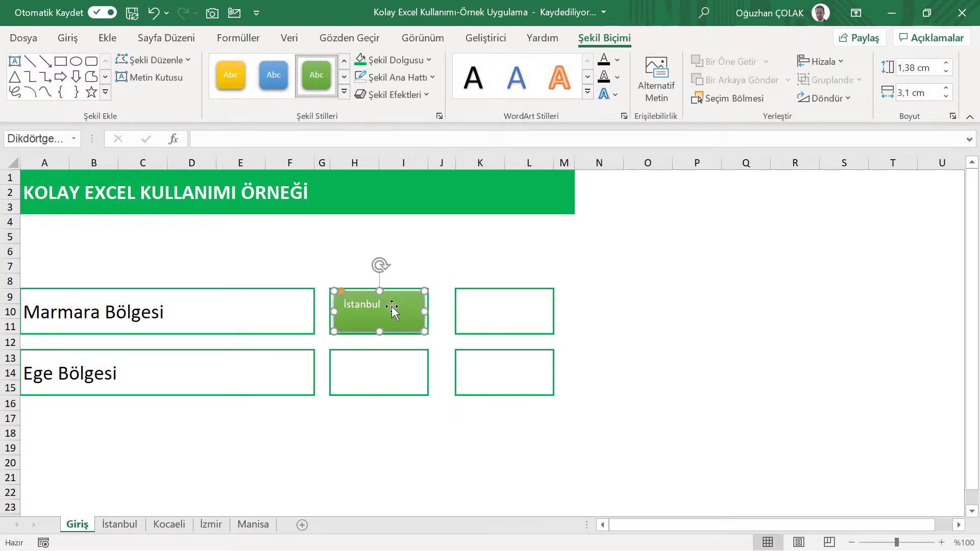
{"action": "left_click", "coordinate": [442, 252]}
{"action": "left_click", "coordinate": [396, 299]}
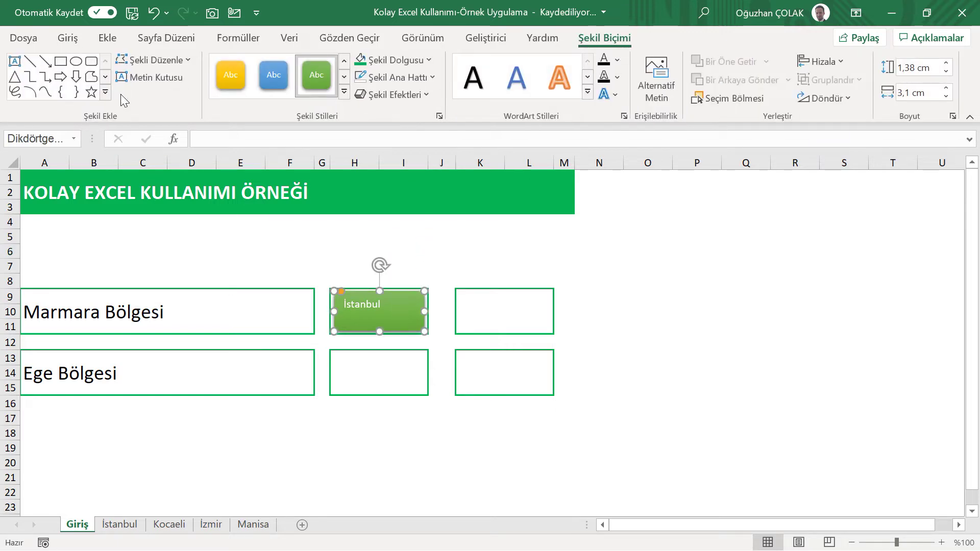
- Centre the İstanbul label horizontally and vertically, make it bold and enlarge it to 20 pt
{"action": "left_click", "coordinate": [68, 37]}
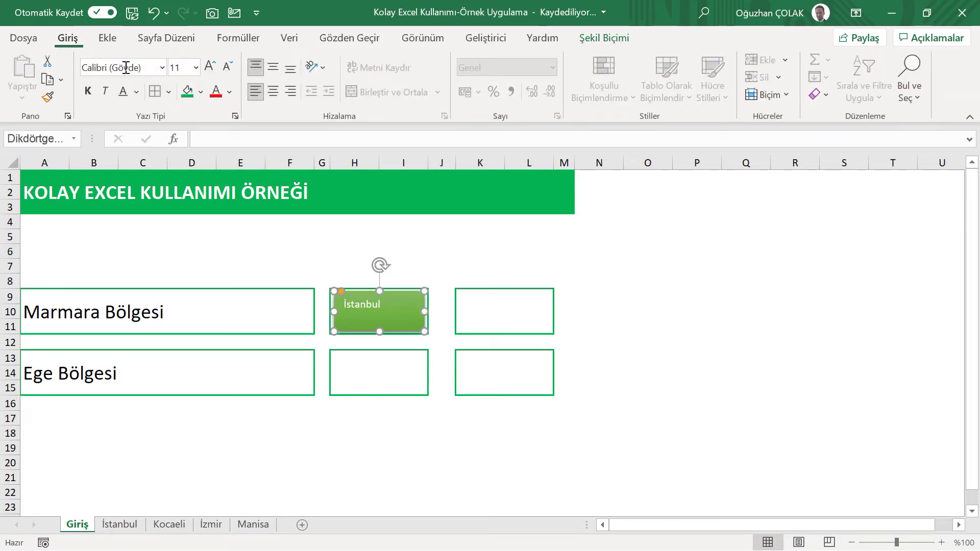
{"action": "left_click", "coordinate": [273, 91]}
{"action": "left_click", "coordinate": [273, 67]}
{"action": "left_click", "coordinate": [88, 91]}
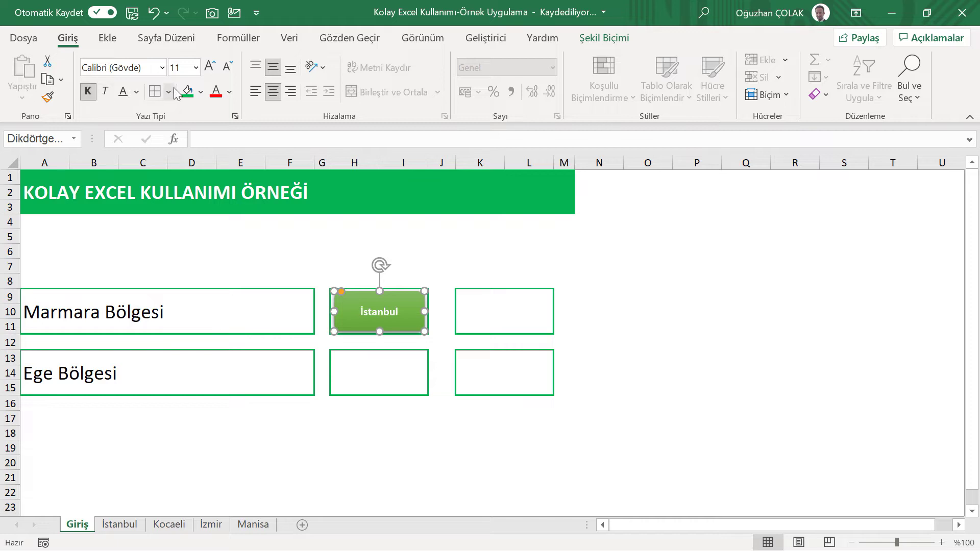
{"action": "left_click", "coordinate": [210, 68]}
{"action": "left_click", "coordinate": [210, 68]}
{"action": "left_click", "coordinate": [210, 68]}
{"action": "left_click", "coordinate": [210, 68]}
{"action": "left_click", "coordinate": [210, 68]}
{"action": "left_click", "coordinate": [448, 260]}
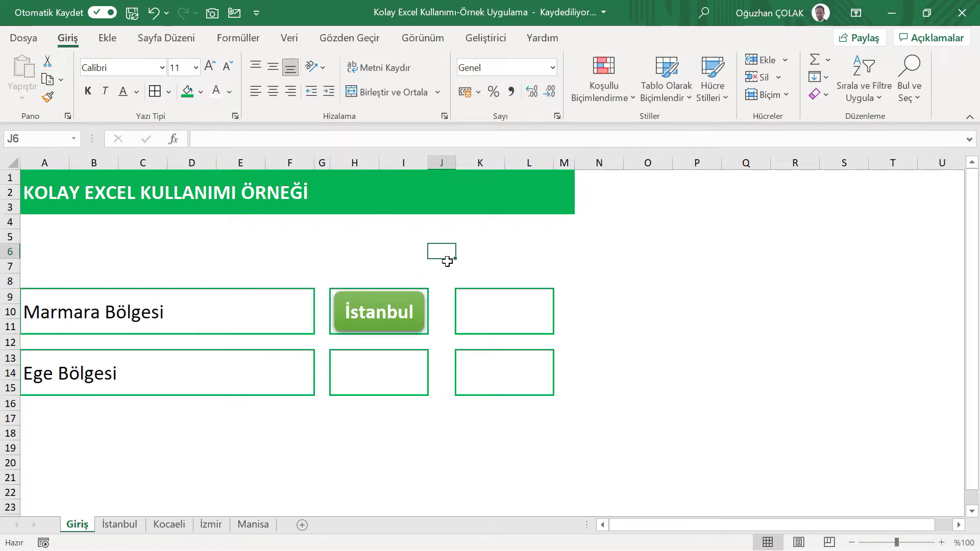
{"action": "left_click", "coordinate": [390, 298]}
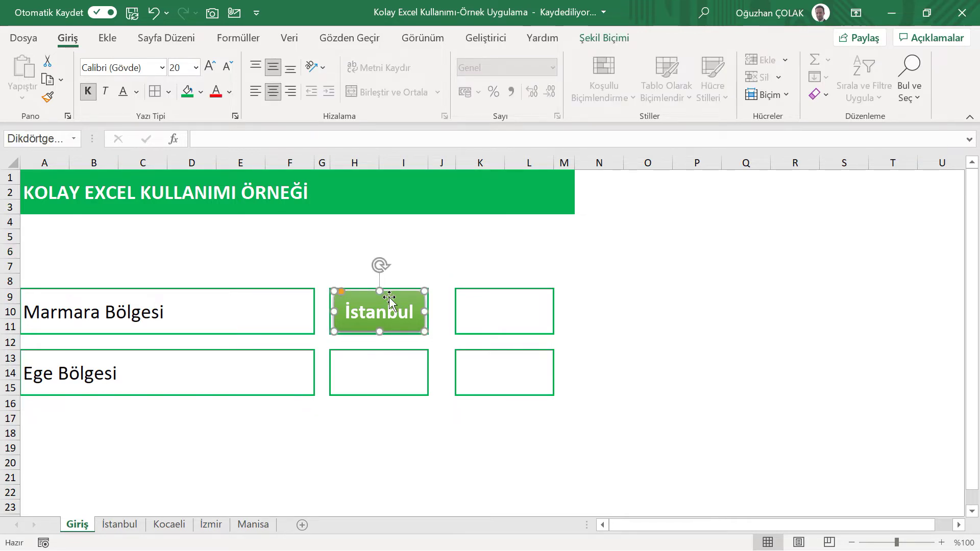
{"action": "right_click", "coordinate": [389, 298]}
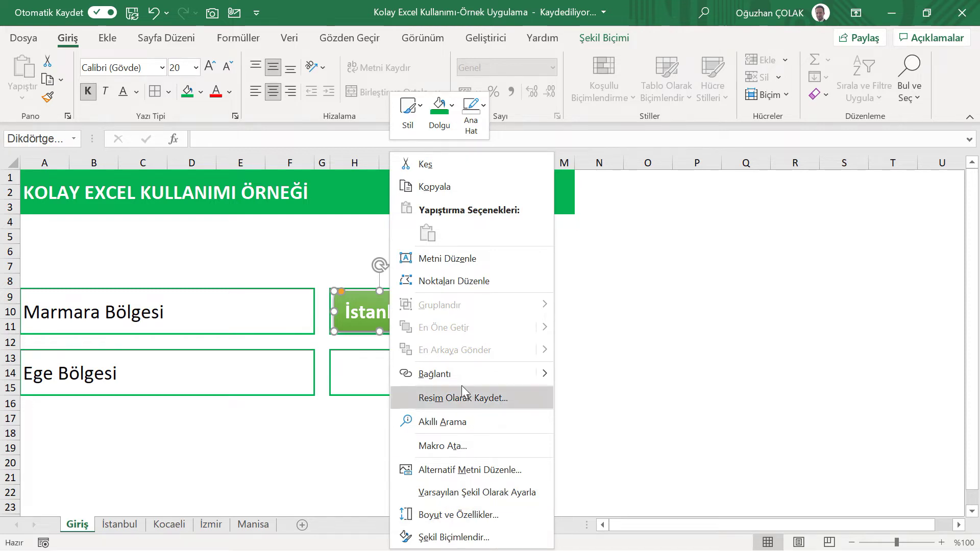
{"action": "left_click", "coordinate": [483, 378]}
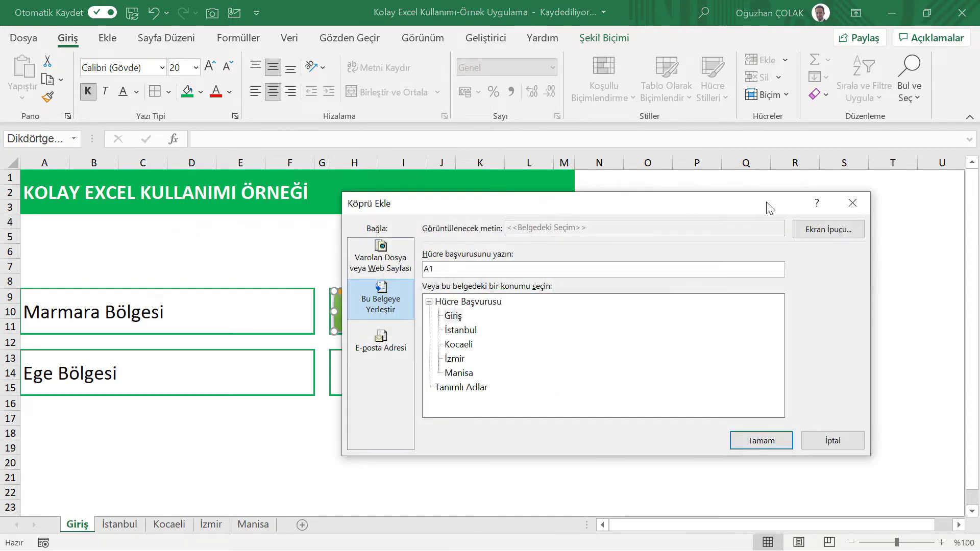
{"action": "left_click", "coordinate": [856, 211]}
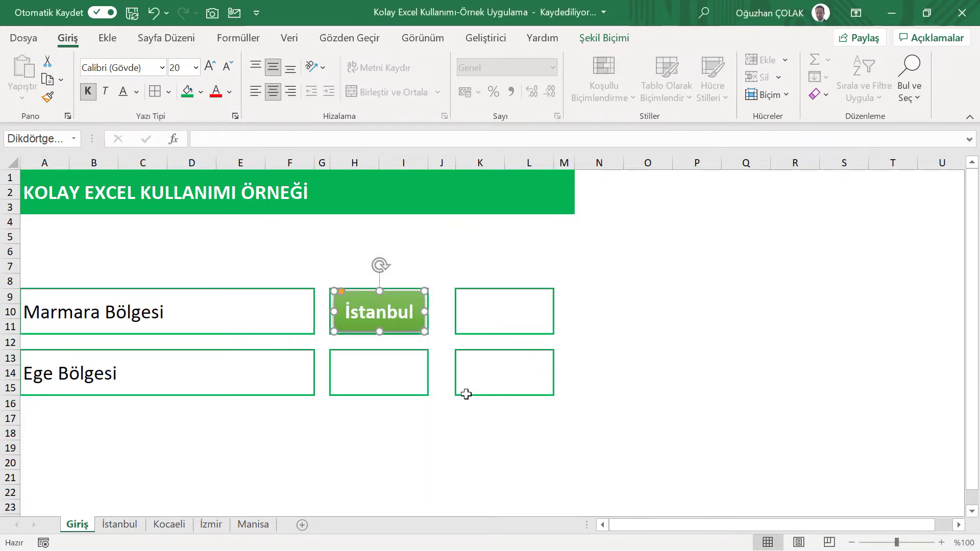
{"action": "key", "text": "ctrl+alt+k"}
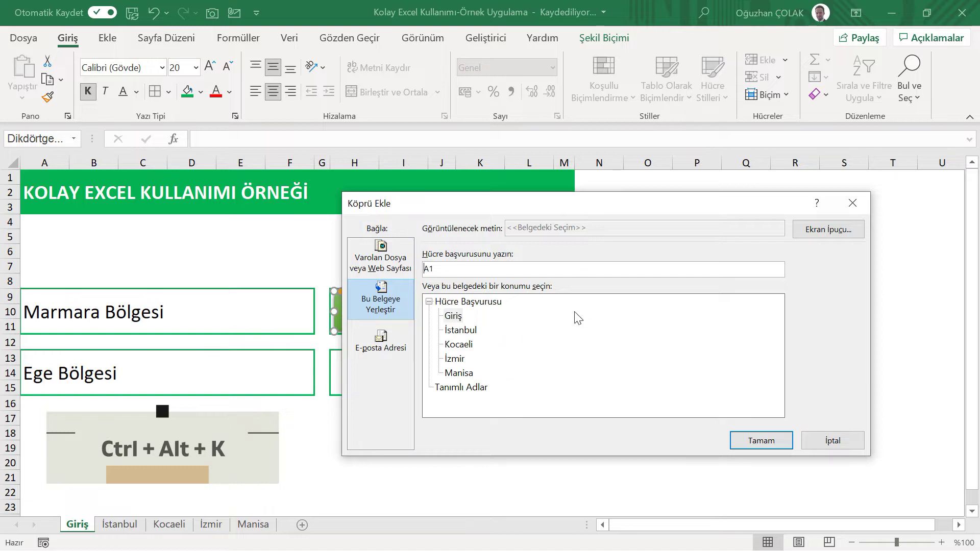
{"action": "left_click", "coordinate": [864, 206]}
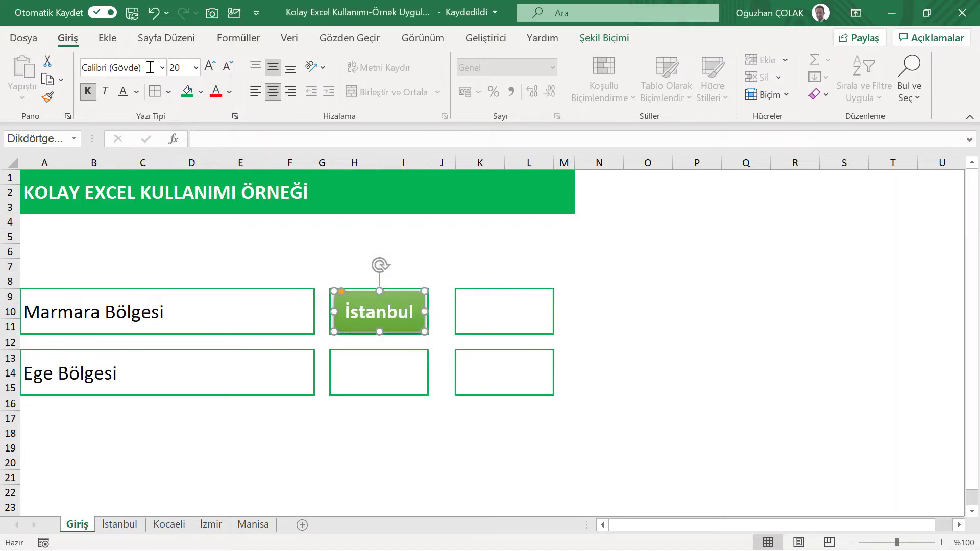
{"action": "left_click", "coordinate": [107, 38]}
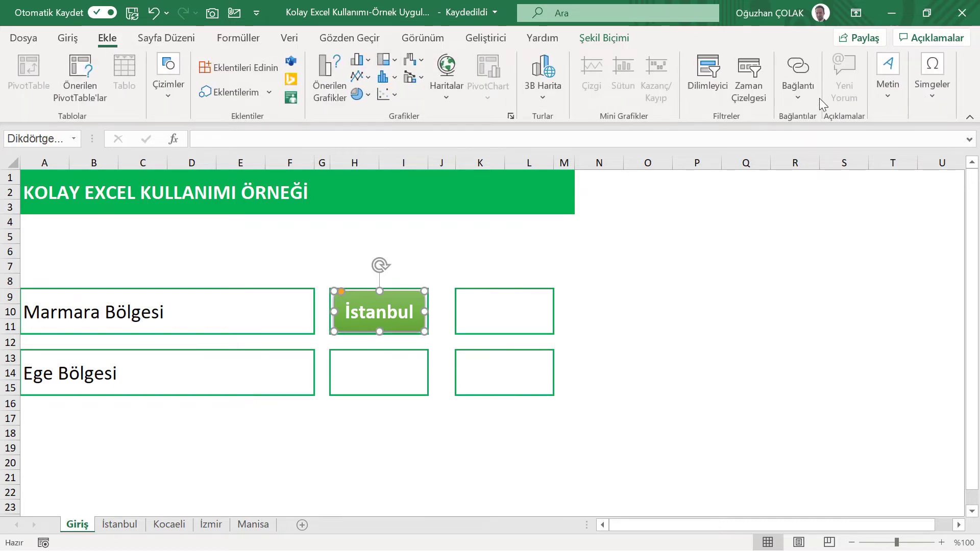
- Hyperlink the İstanbul button to the İstanbul sheet using Place in This Document
{"action": "left_click", "coordinate": [798, 92]}
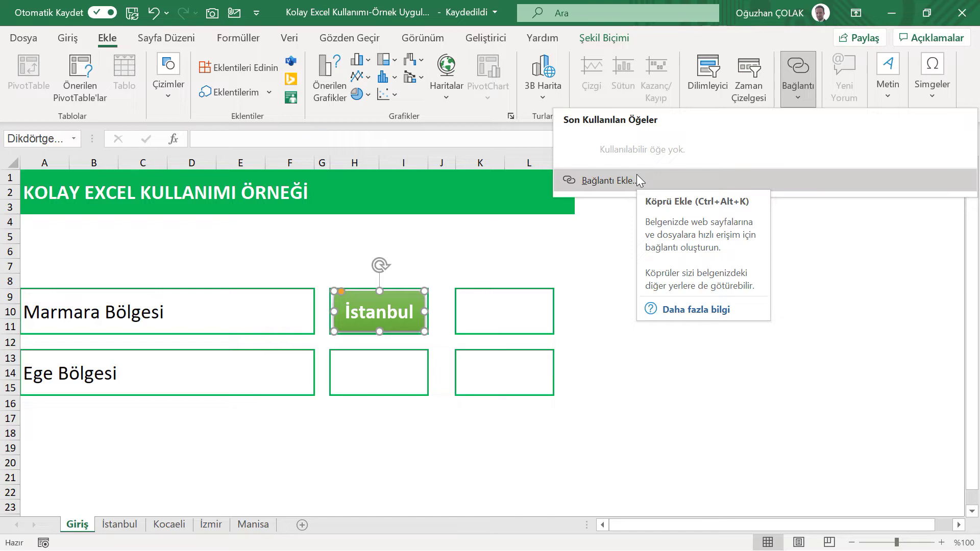
{"action": "left_click", "coordinate": [514, 247]}
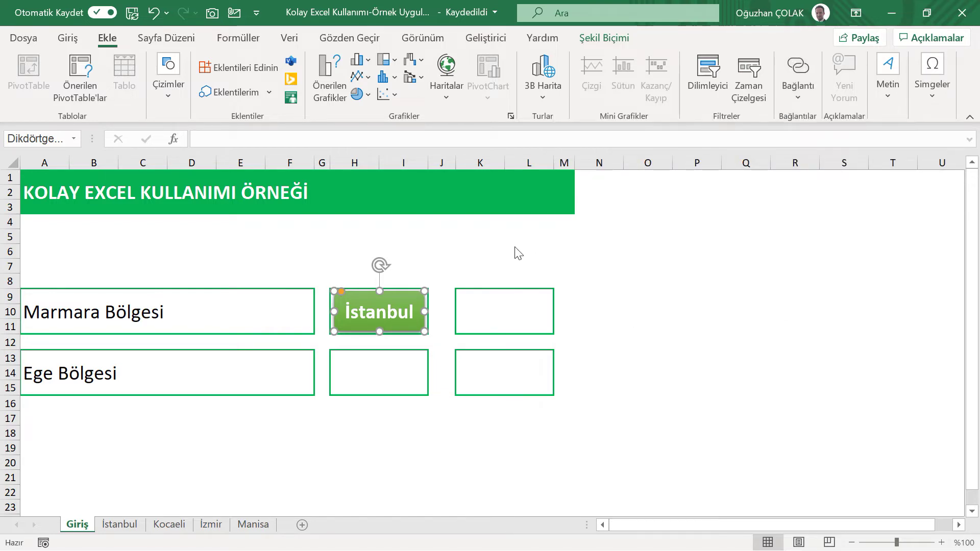
{"action": "key", "text": "ctrl+k"}
{"action": "left_click_drag", "start_coordinate": [526, 204], "coordinate": [621, 201]}
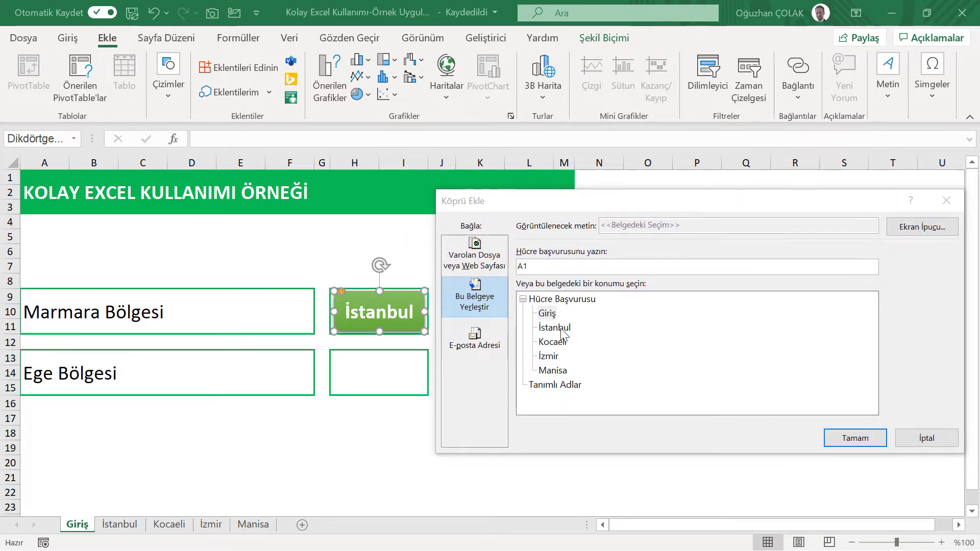
{"action": "left_click", "coordinate": [562, 329]}
{"action": "left_click", "coordinate": [480, 281]}
{"action": "left_click", "coordinate": [483, 262]}
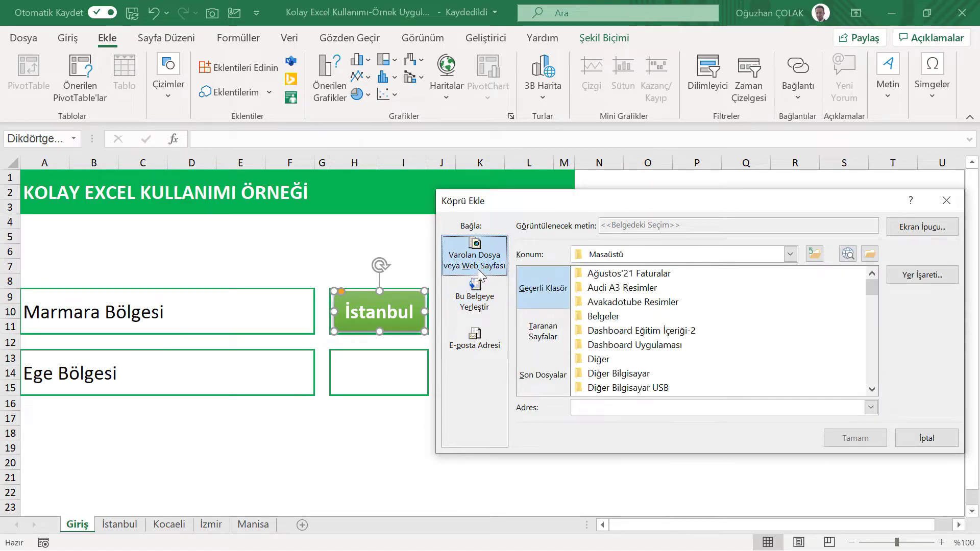
{"action": "left_click", "coordinate": [473, 347]}
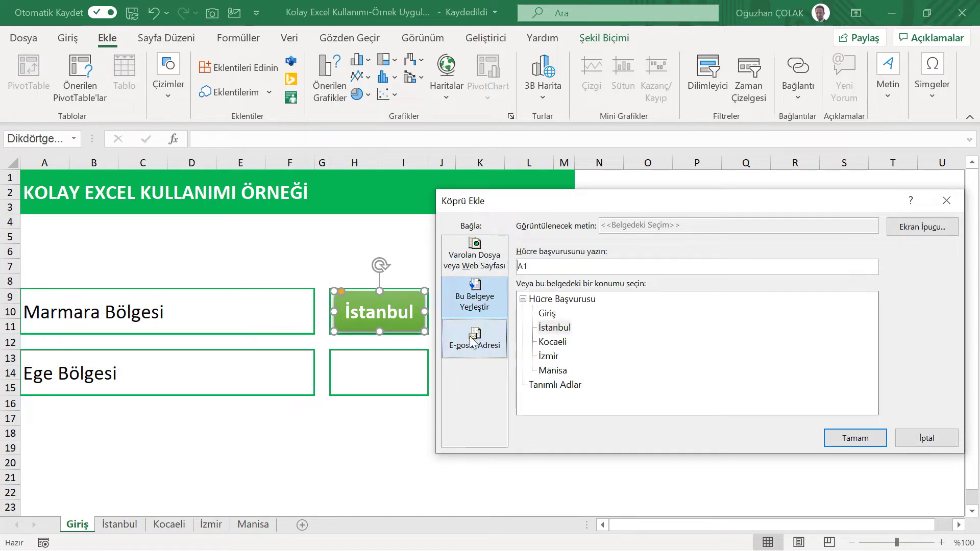
{"action": "left_click", "coordinate": [566, 331]}
{"action": "left_click", "coordinate": [858, 430]}
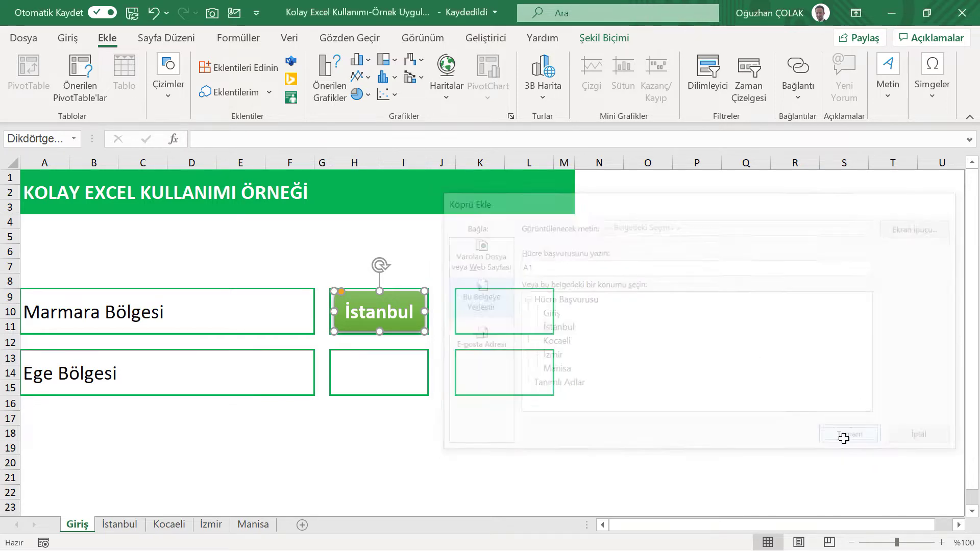
{"action": "left_click", "coordinate": [578, 307]}
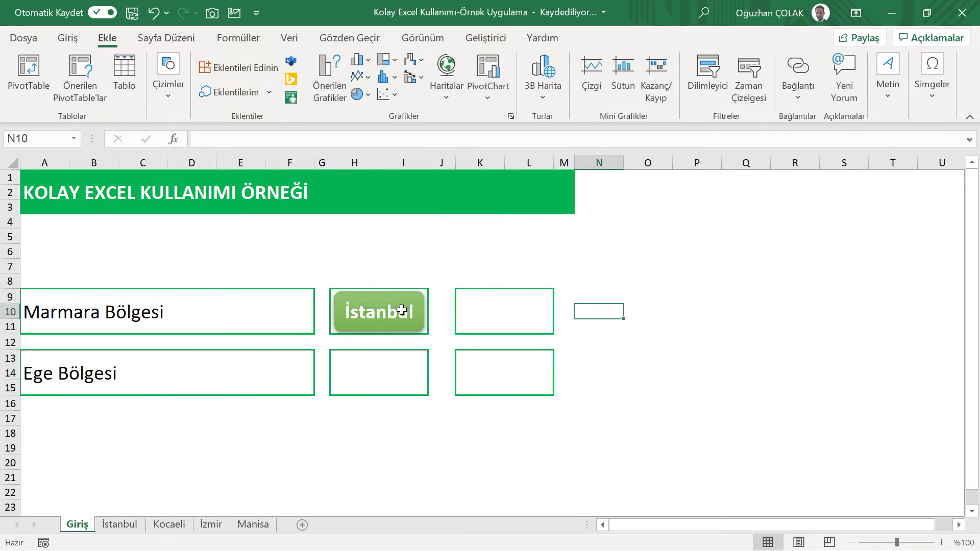
- Test that the İstanbul button jumps to its sheet, then return to Giriş
{"action": "left_click", "coordinate": [394, 312]}
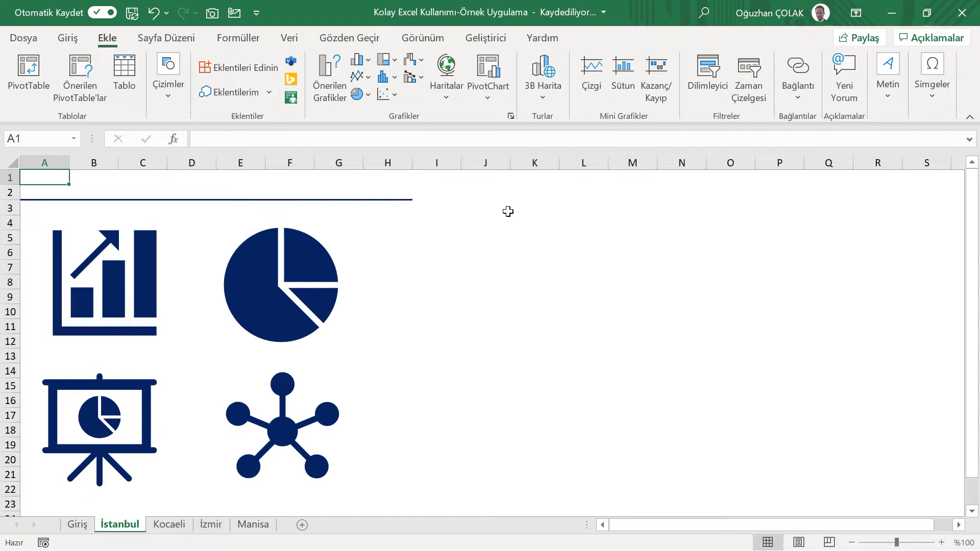
{"action": "left_click", "coordinate": [78, 525]}
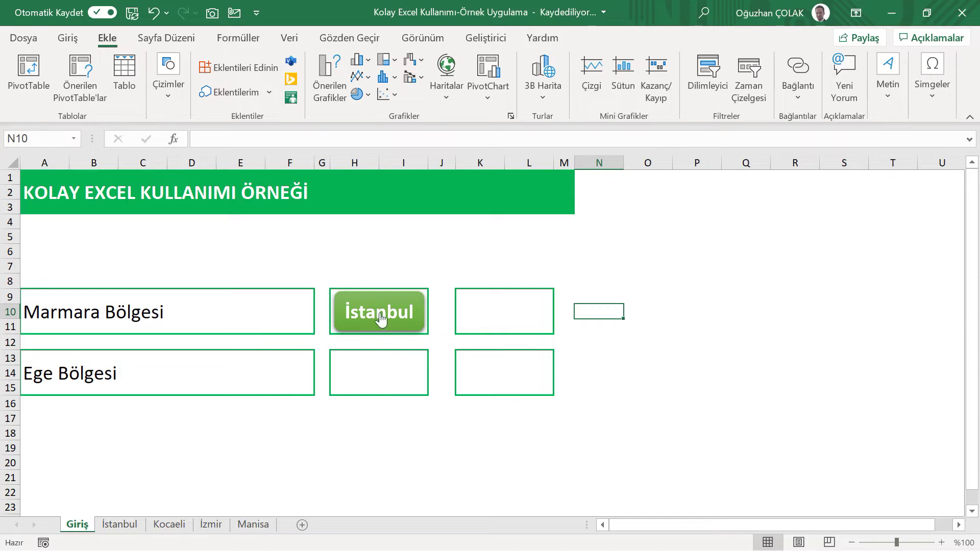
{"action": "right_click", "coordinate": [373, 293]}
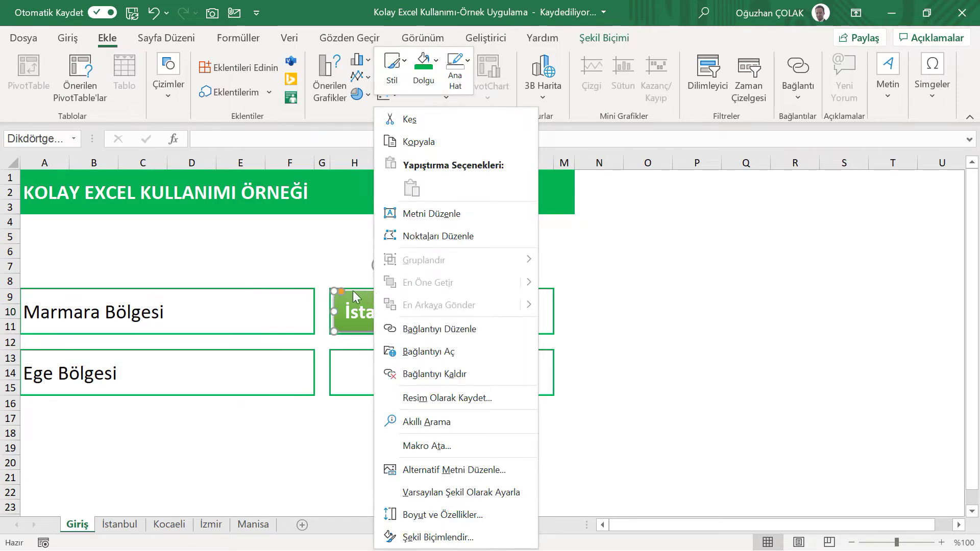
{"action": "key", "text": "Escape"}
- On the İstanbul sheet, start naming cell A1 'İstanbul' in the Name Box
{"action": "left_click", "coordinate": [117, 525]}
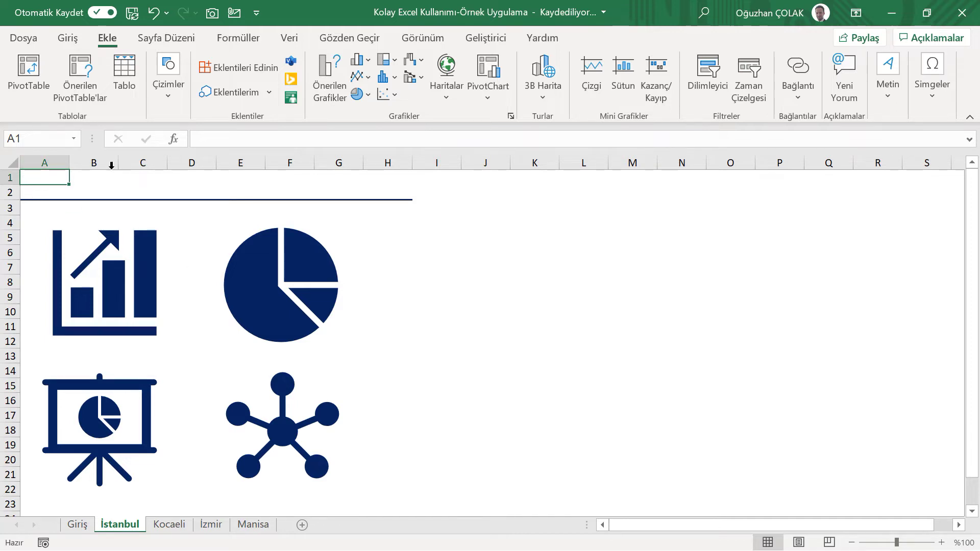
{"action": "left_click", "coordinate": [67, 38]}
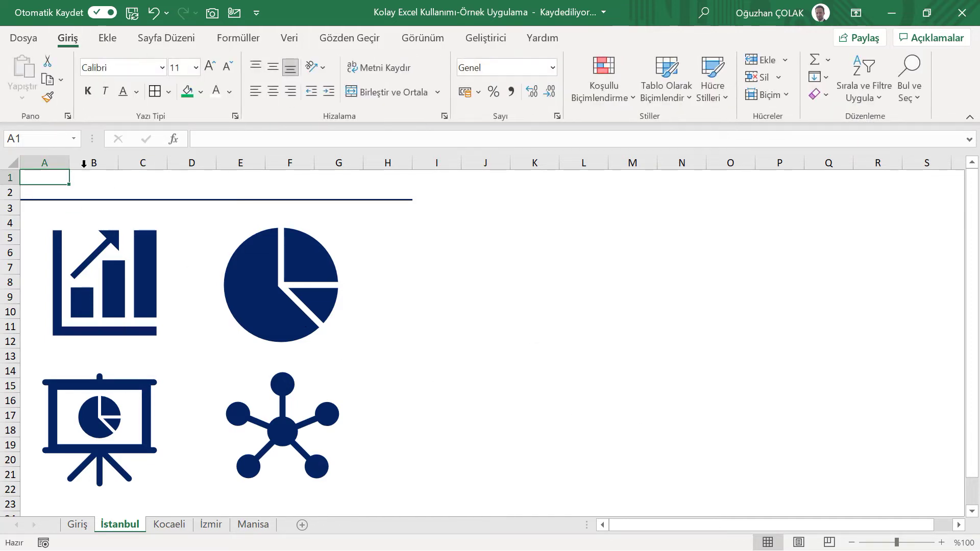
{"action": "left_click", "coordinate": [40, 137]}
{"action": "type", "text": "İstanbul"}
- Commit the name 'İstanbul' for A1 and relink the İstanbul button to that defined name
{"action": "key", "text": "Return"}
{"action": "left_click", "coordinate": [78, 524]}
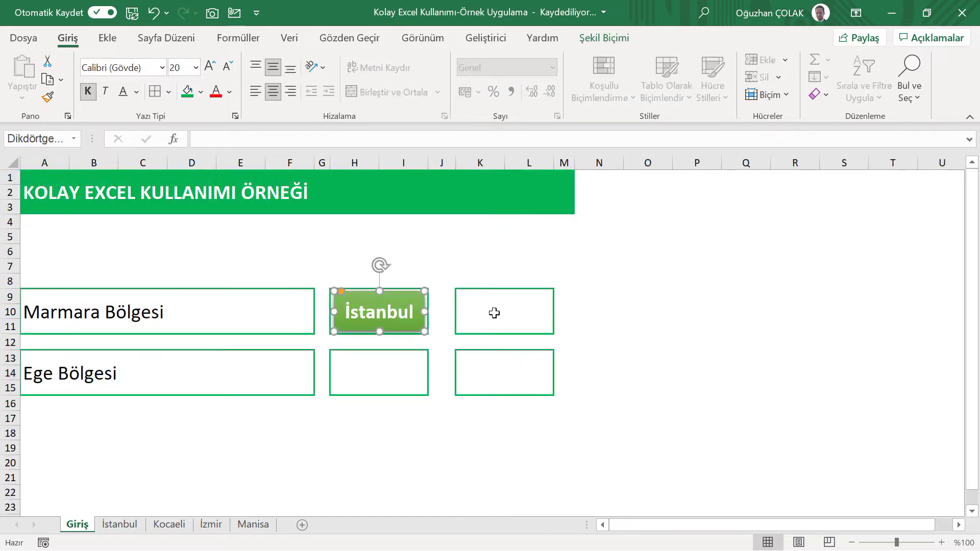
{"action": "left_click", "coordinate": [433, 361]}
{"action": "mouse_move", "coordinate": [379, 312]}
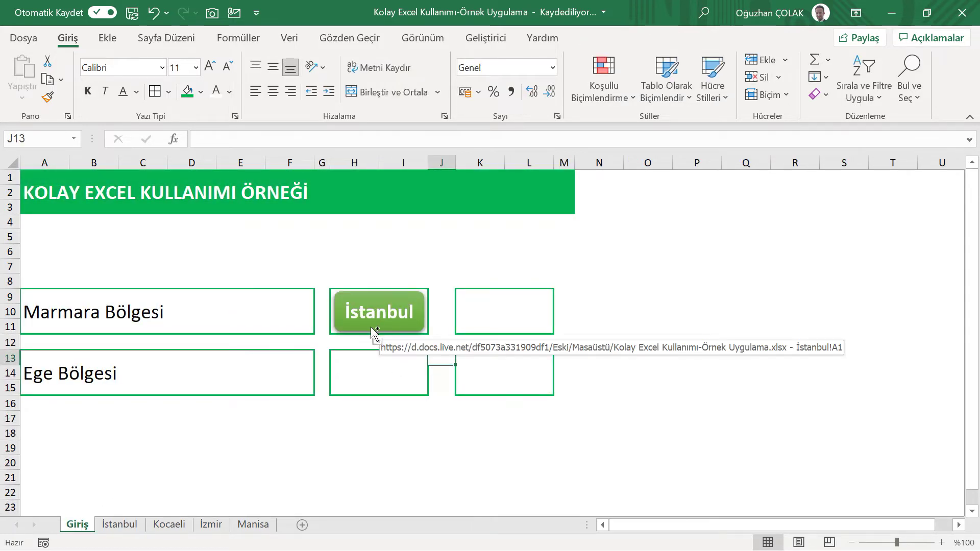
{"action": "left_click", "coordinate": [374, 331], "text": "ctrl"}
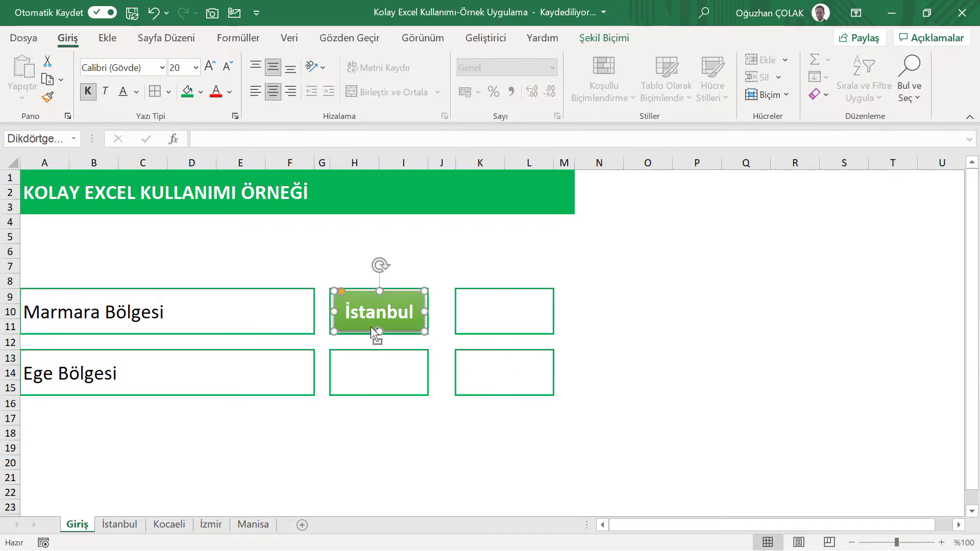
{"action": "key", "text": "ctrl+k"}
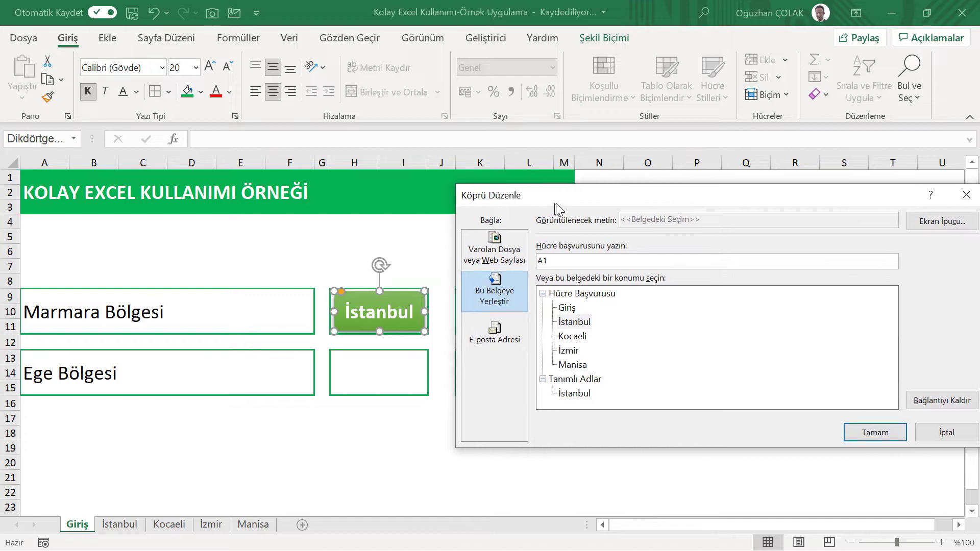
{"action": "left_click_drag", "start_coordinate": [534, 209], "coordinate": [549, 191]}
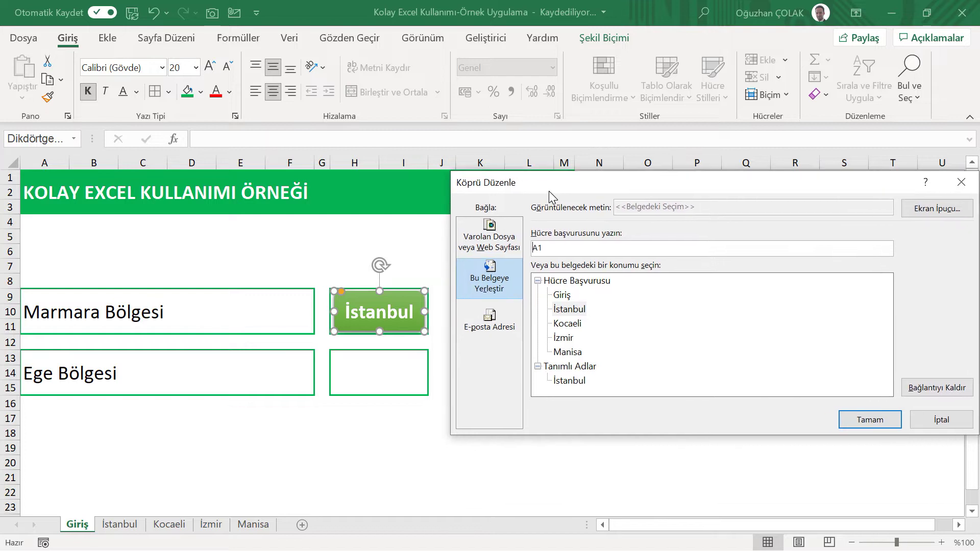
{"action": "left_click", "coordinate": [569, 380]}
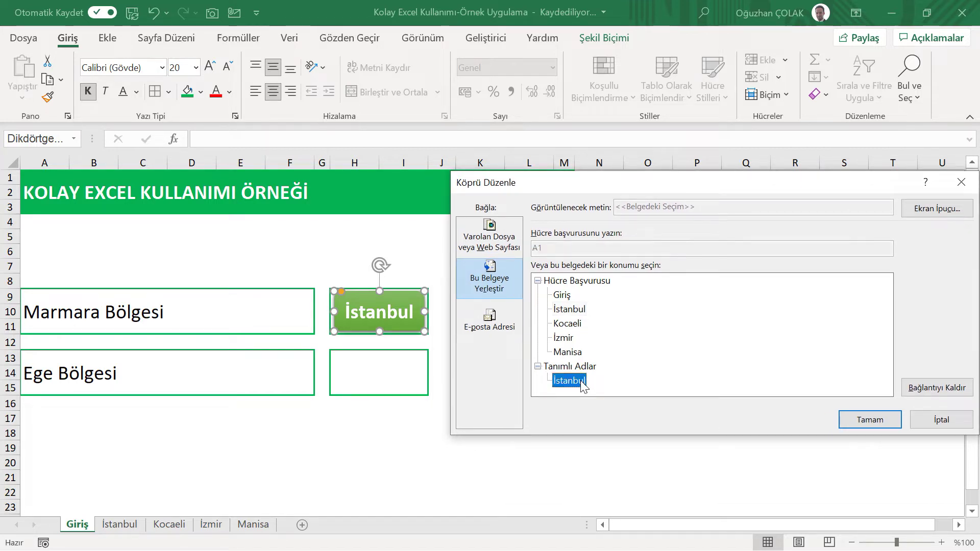
{"action": "left_click", "coordinate": [874, 426]}
- Test the İstanbul button's updated link and return to Giriş
{"action": "left_click", "coordinate": [498, 404]}
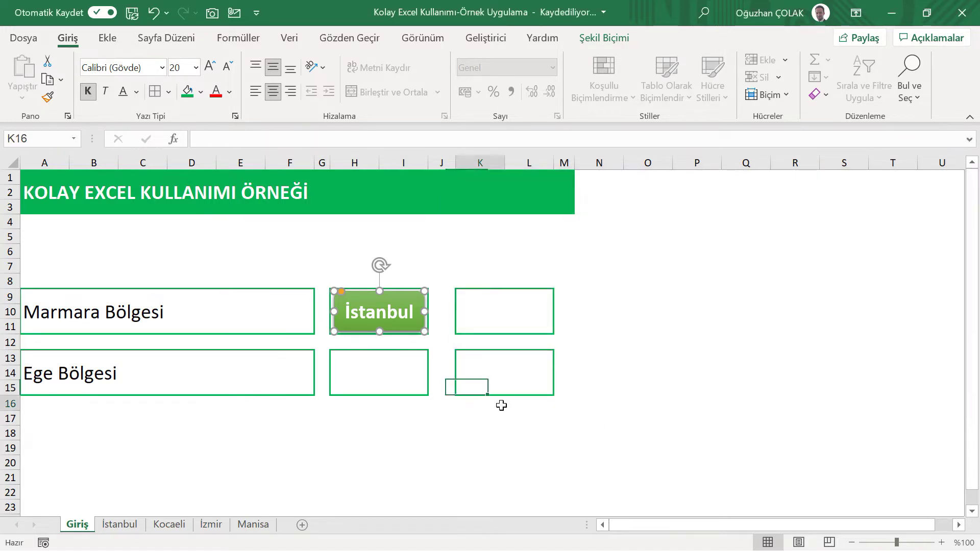
{"action": "left_click", "coordinate": [384, 326]}
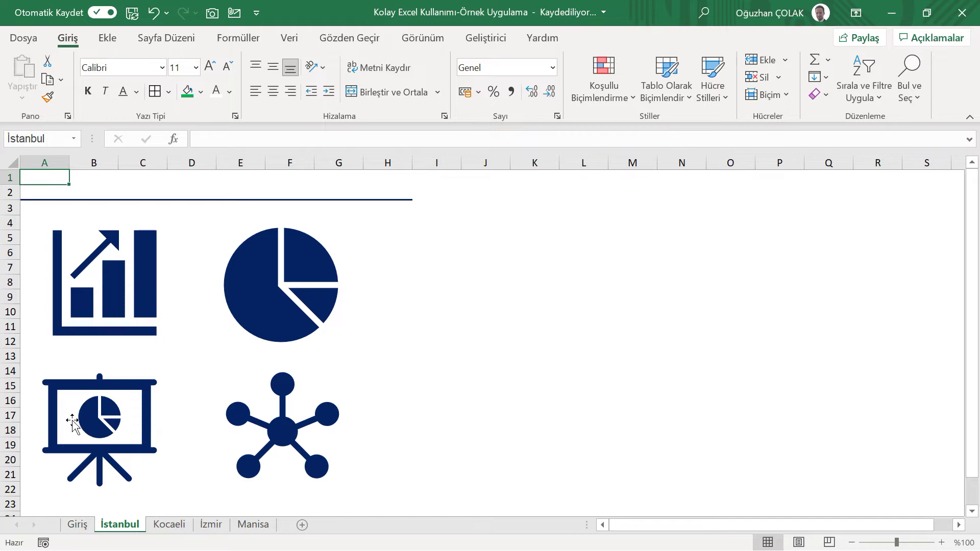
{"action": "left_click", "coordinate": [74, 525]}
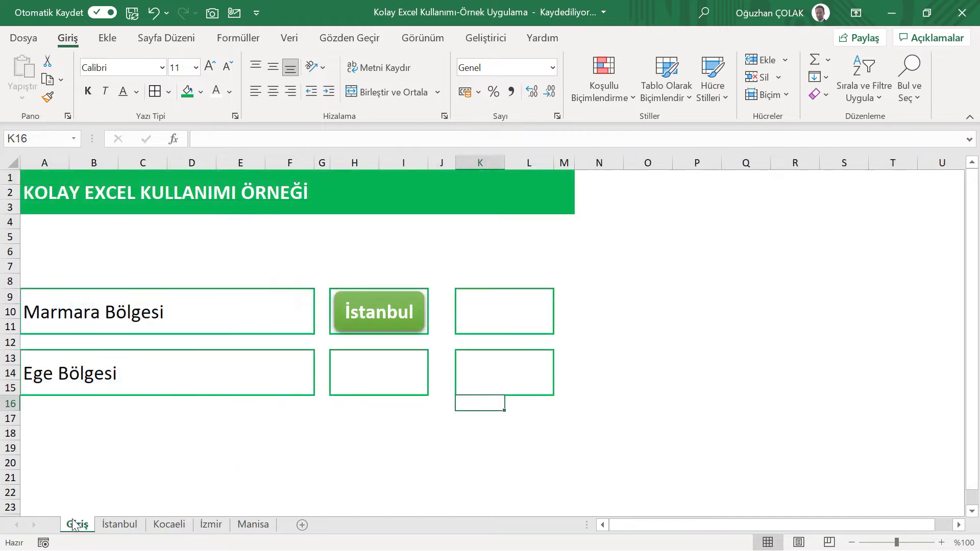
{"action": "left_click", "coordinate": [412, 297], "text": "ctrl"}
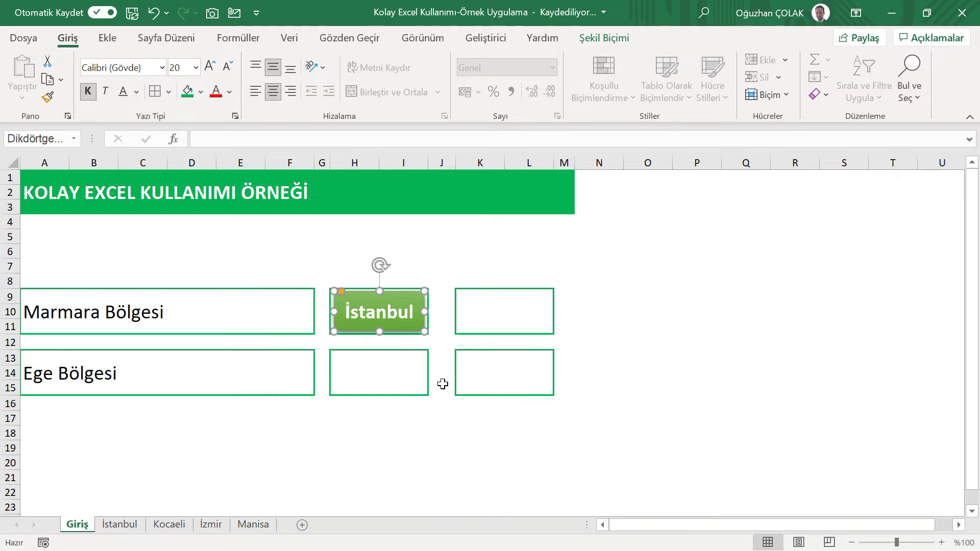
- Copy the İstanbul button into the upper-right box, then duplicate both into the two lower boxes
{"action": "key", "text": "ctrl+c"}
{"action": "left_click_drag", "start_coordinate": [415, 315], "coordinate": [428, 327]}
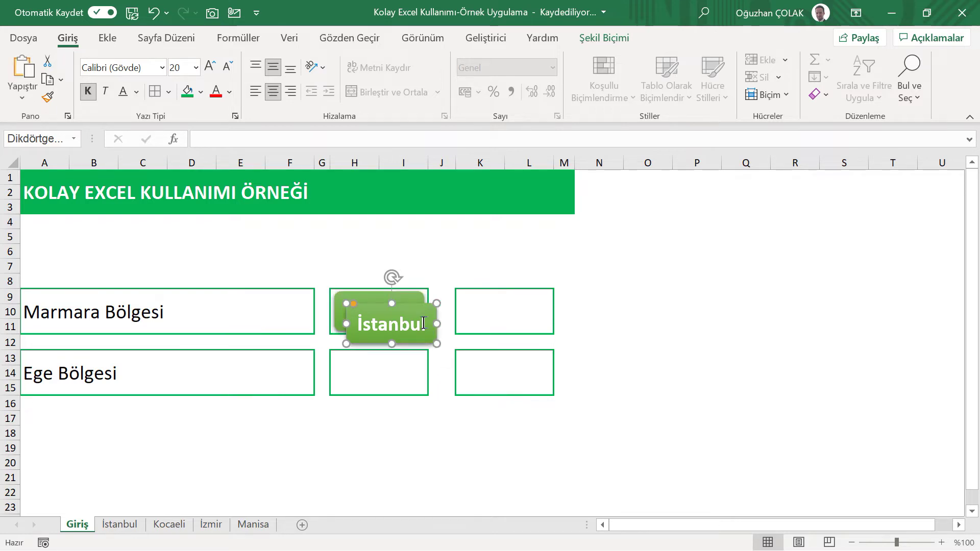
{"action": "left_click_drag", "start_coordinate": [417, 318], "coordinate": [531, 293]}
{"action": "left_click", "coordinate": [521, 303]}
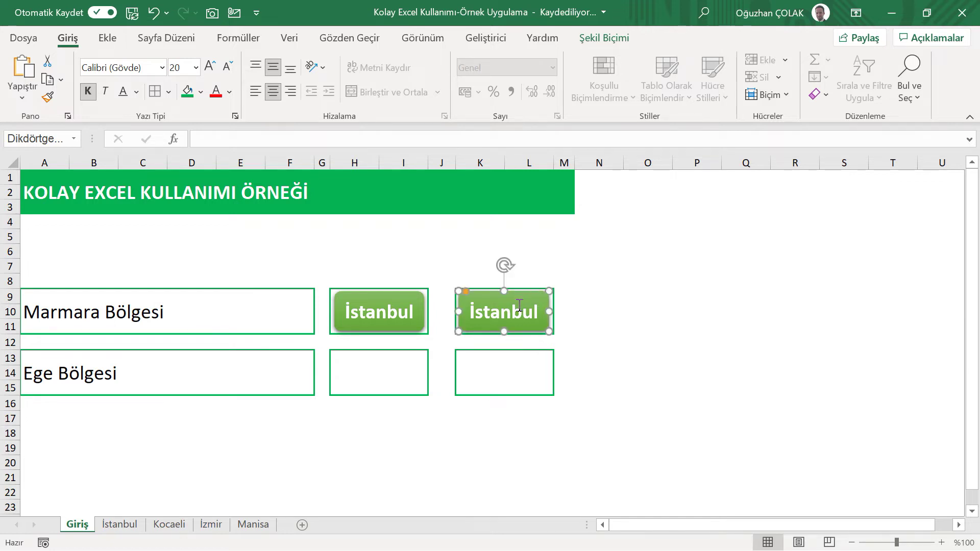
{"action": "left_click", "coordinate": [414, 313], "text": "ctrl"}
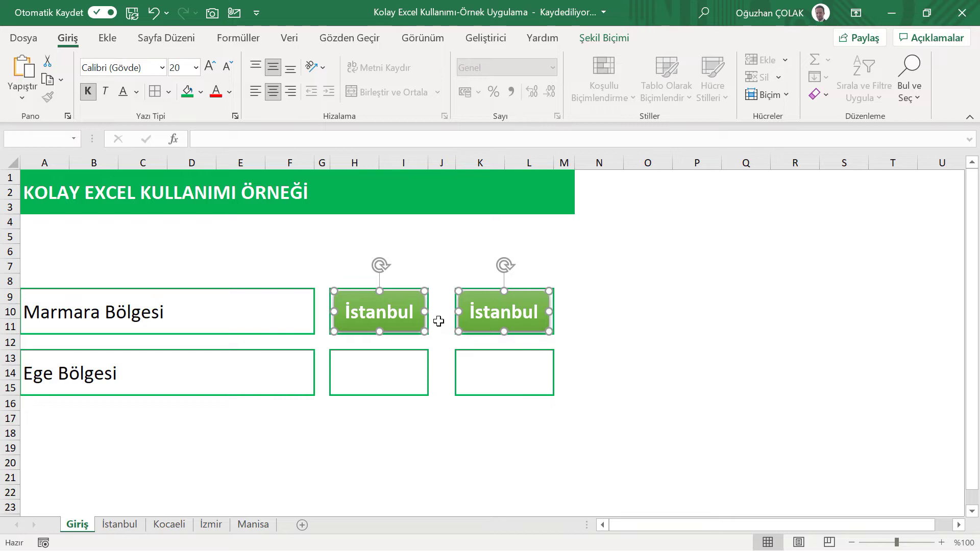
{"action": "key", "text": "ctrl+d"}
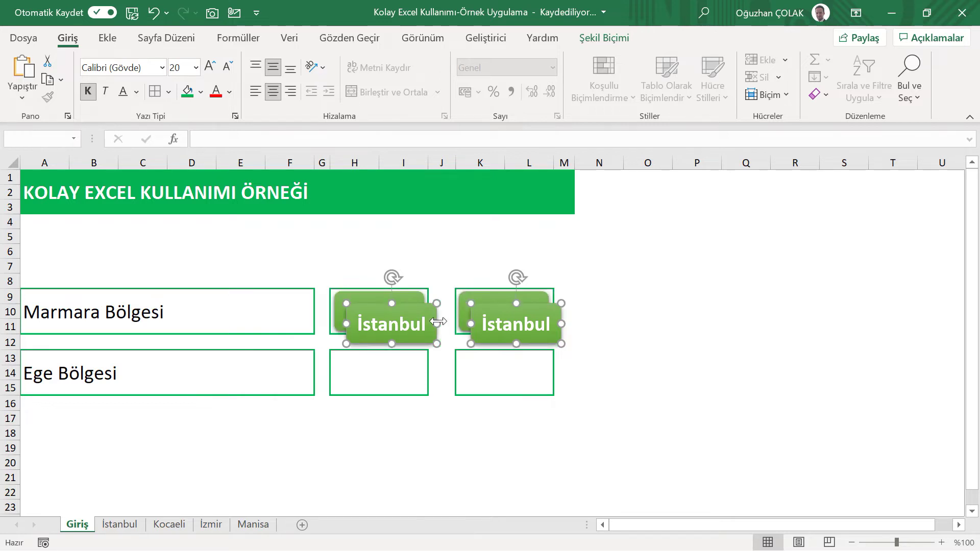
{"action": "left_click_drag", "start_coordinate": [429, 331], "coordinate": [414, 389]}
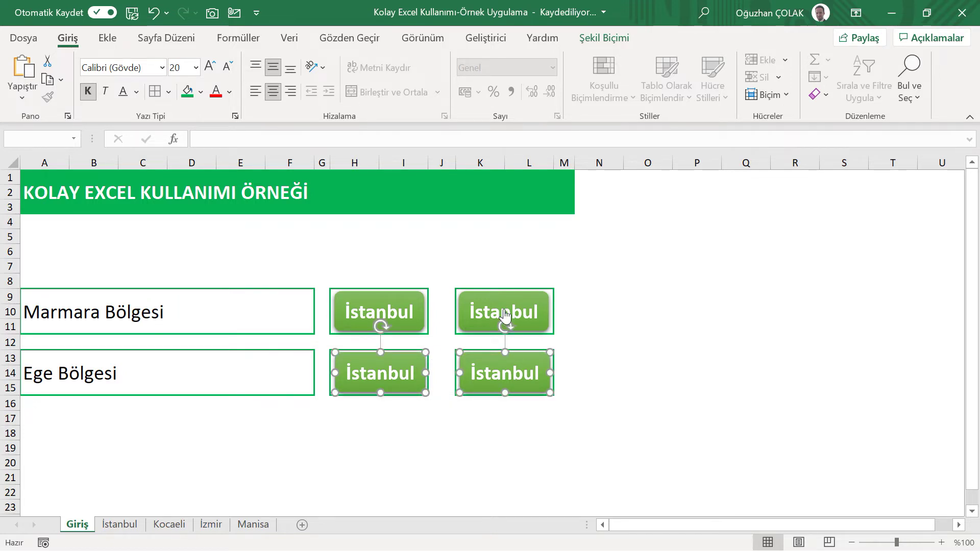
{"action": "left_click", "coordinate": [587, 299]}
{"action": "left_click", "coordinate": [519, 310], "text": "ctrl"}
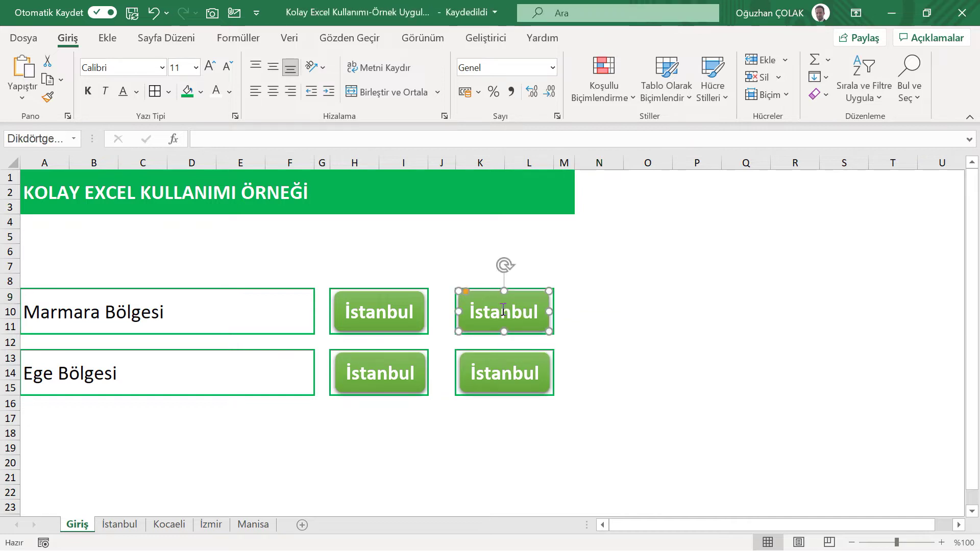
- Relabel the upper-right button 'Kocaeli'
{"action": "left_click_drag", "start_coordinate": [470, 311], "coordinate": [542, 311]}
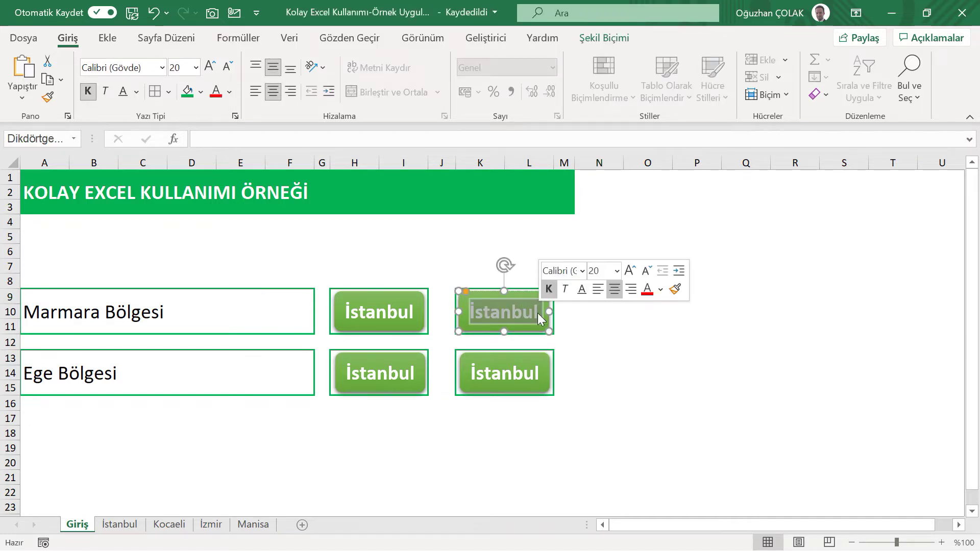
{"action": "type", "text": "Ank"}
{"action": "key", "text": "BackSpace"}
{"action": "key", "text": "BackSpace"}
{"action": "key", "text": "BackSpace"}
{"action": "type", "text": "Kocaeli"}
{"action": "left_click", "coordinate": [582, 323]}
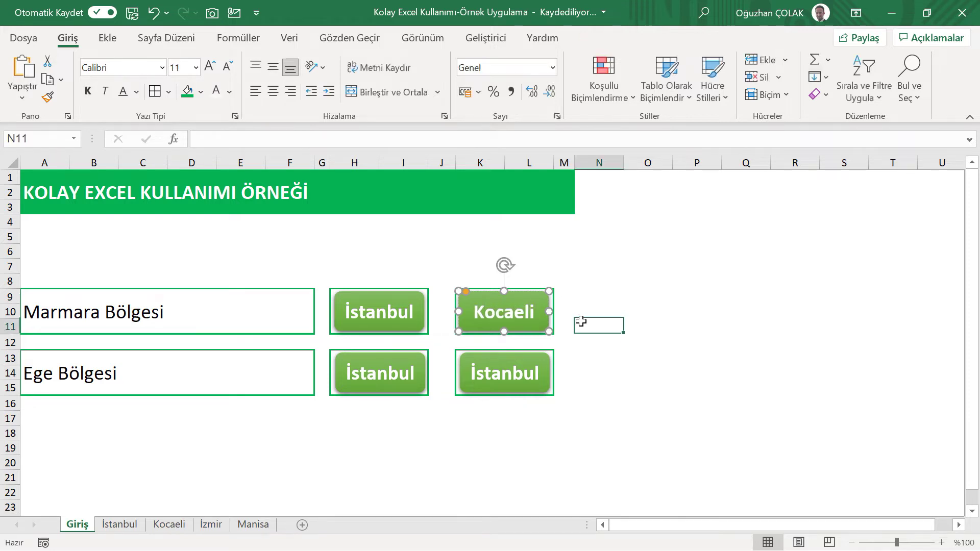
- Relabel the lower-left button 'İzmir'
{"action": "left_click", "coordinate": [393, 381], "text": "ctrl"}
{"action": "left_click", "coordinate": [411, 374]}
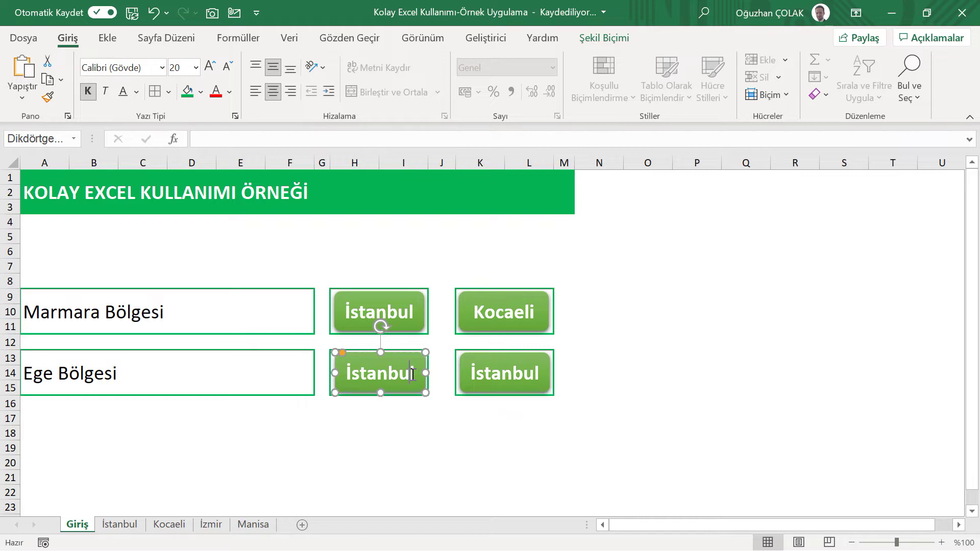
{"action": "key", "text": "BackSpace"}
{"action": "key", "text": "BackSpace"}
{"action": "key", "text": "BackSpace"}
{"action": "key", "text": "BackSpace"}
{"action": "key", "text": "BackSpace"}
{"action": "key", "text": "BackSpace"}
{"action": "key", "text": "BackSpace"}
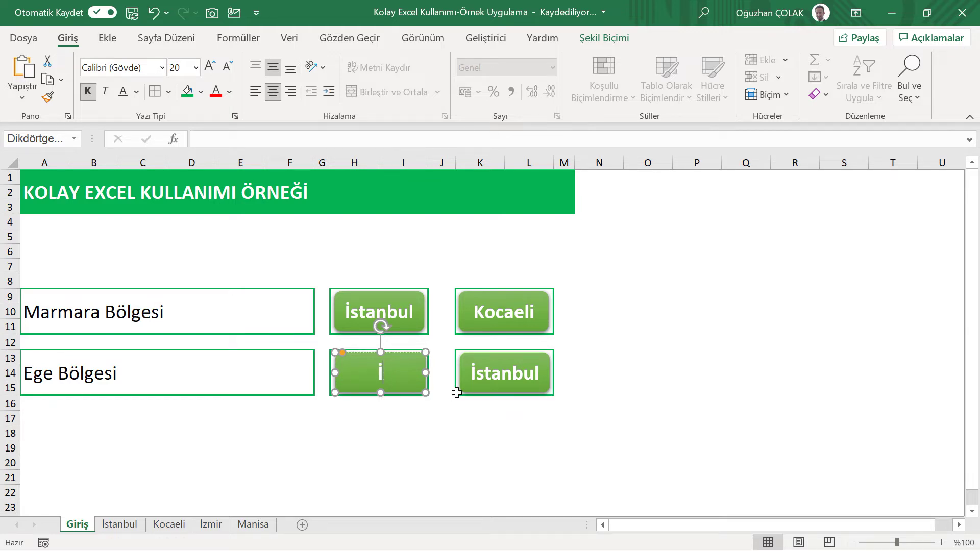
{"action": "type", "text": "zmir"}
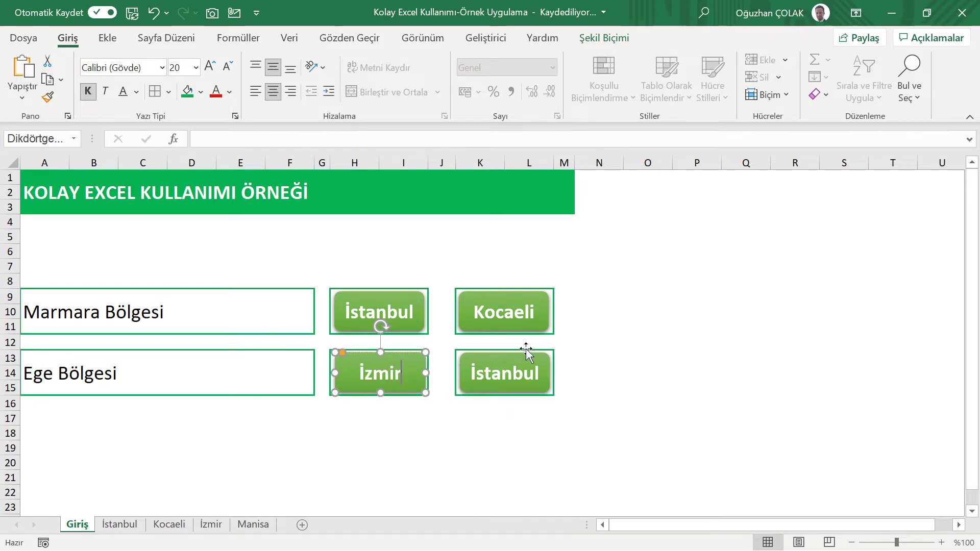
{"action": "left_click", "coordinate": [620, 347]}
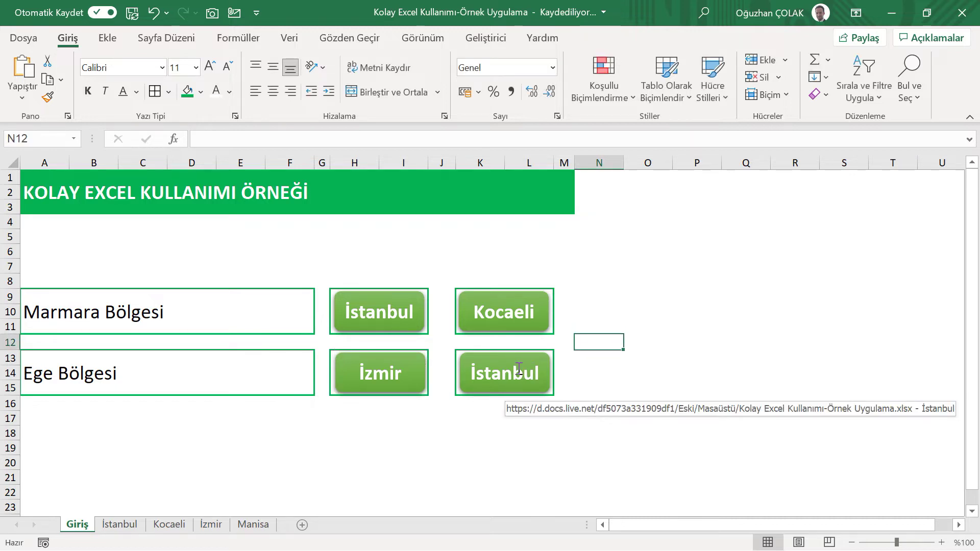
- Relabel the lower-right button 'Manisa', then click the Kocaeli button
{"action": "left_click", "coordinate": [527, 368], "text": "ctrl"}
{"action": "key", "text": "BackSpace"}
{"action": "key", "text": "BackSpace"}
{"action": "key", "text": "BackSpace"}
{"action": "key", "text": "BackSpace"}
{"action": "type", "text": "Manisa"}
{"action": "left_click", "coordinate": [639, 311]}
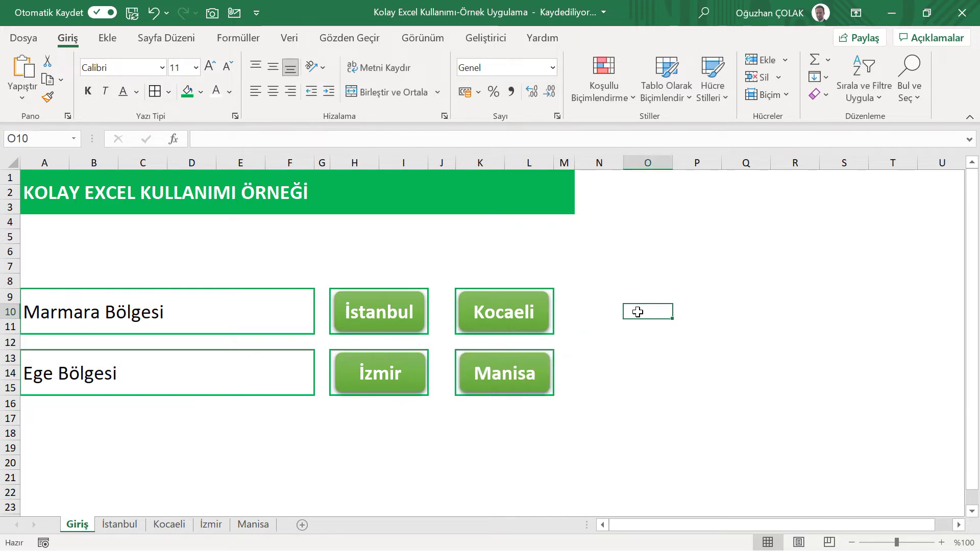
{"action": "left_click", "coordinate": [507, 319]}
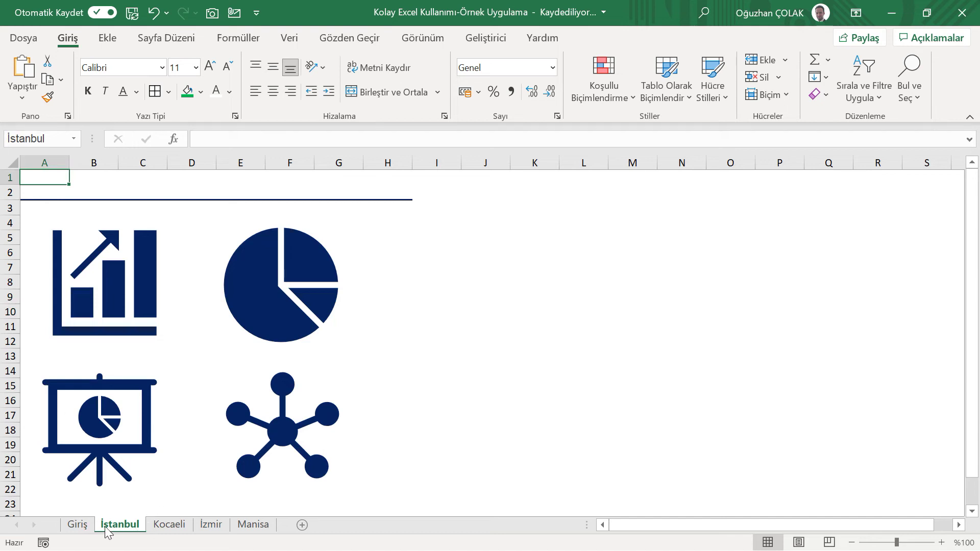
- Open the Kocaeli button's link settings on Giriş and close them unchanged
{"action": "left_click", "coordinate": [77, 524]}
{"action": "right_click", "coordinate": [507, 320]}
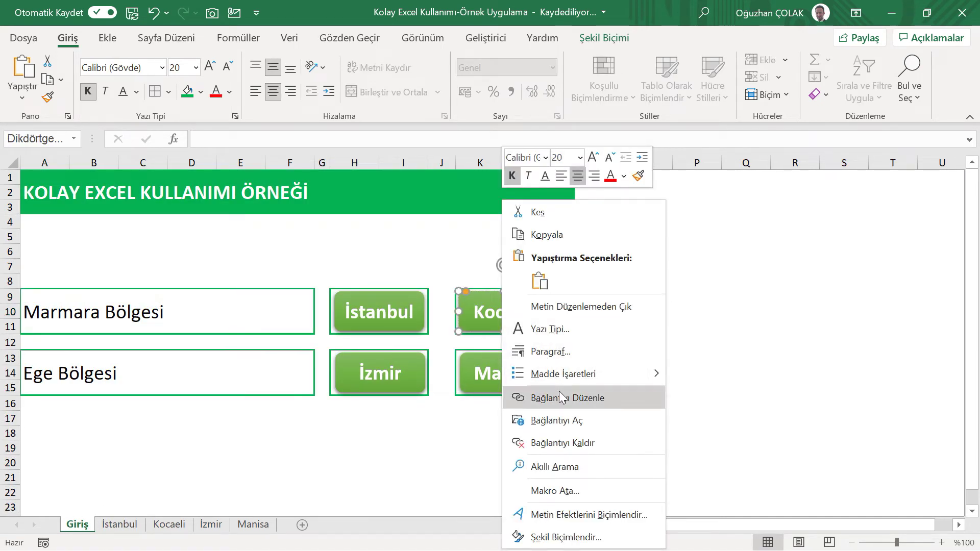
{"action": "left_click", "coordinate": [562, 398]}
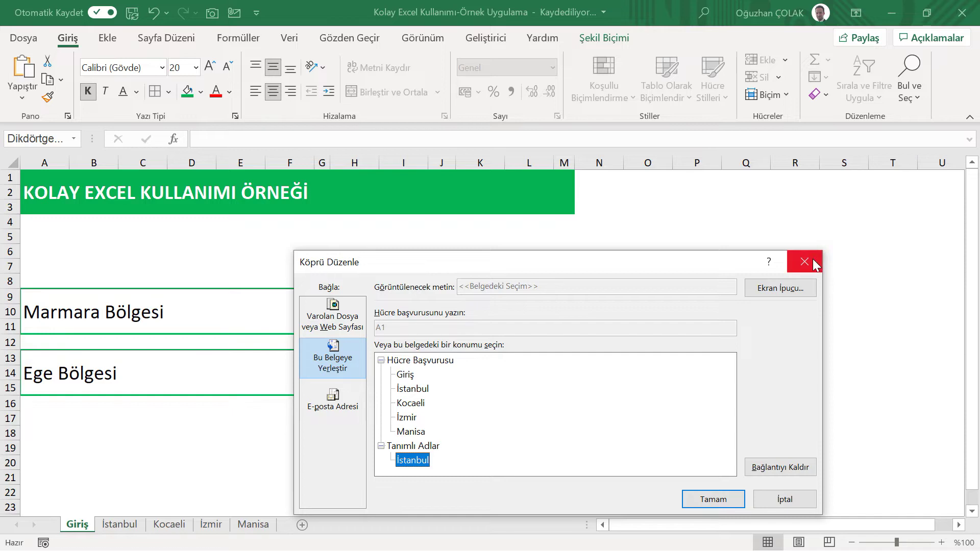
{"action": "left_click", "coordinate": [805, 261]}
- Name cell A1 on the Kocaeli and İzmir sheets after their sheets
{"action": "left_click", "coordinate": [166, 523]}
{"action": "left_click", "coordinate": [45, 178]}
{"action": "left_click", "coordinate": [49, 139]}
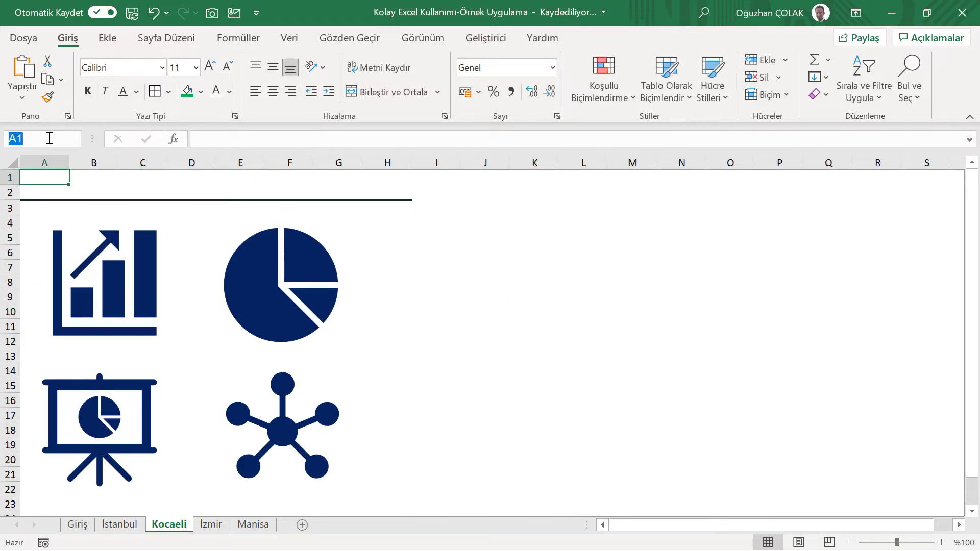
{"action": "left_click", "coordinate": [221, 525]}
{"action": "type", "text": "İzmir"}
{"action": "key", "text": "Return"}
- Name cell A1 on the Manisa sheet 'Manisa' and start naming cell A4 on Giriş
{"action": "left_click", "coordinate": [263, 525]}
{"action": "left_click", "coordinate": [44, 177]}
{"action": "key", "text": "Return"}
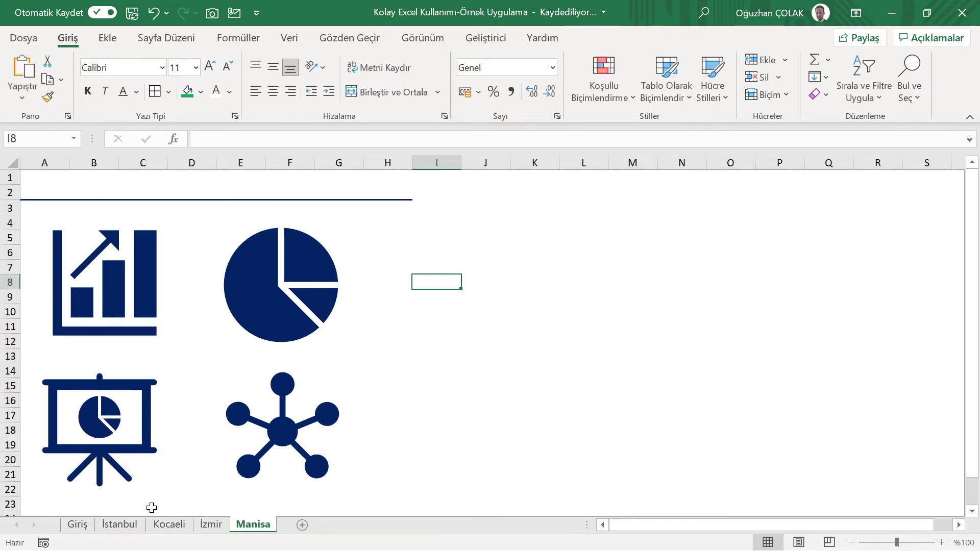
{"action": "left_click", "coordinate": [82, 525]}
{"action": "left_click", "coordinate": [44, 220]}
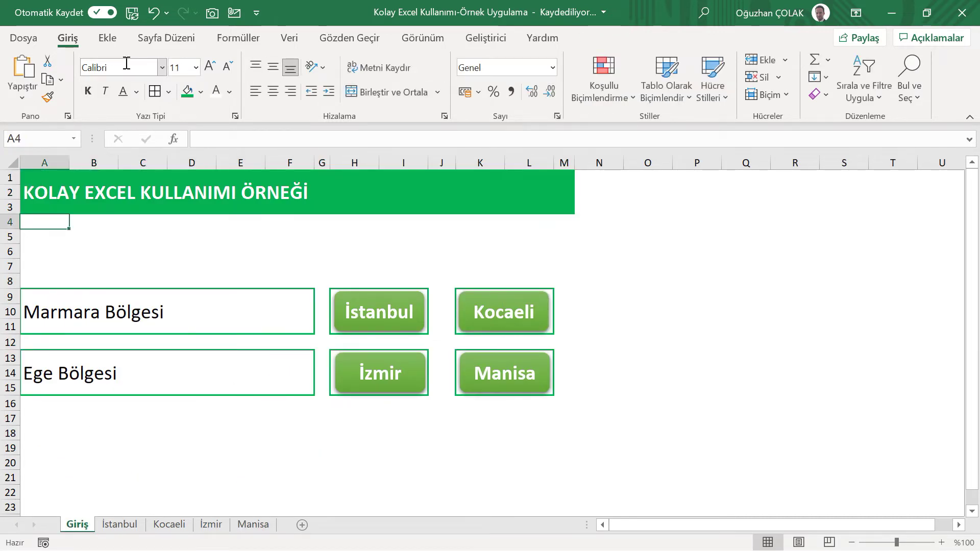
{"action": "left_click", "coordinate": [29, 141]}
{"action": "type", "text": "Giriş"}
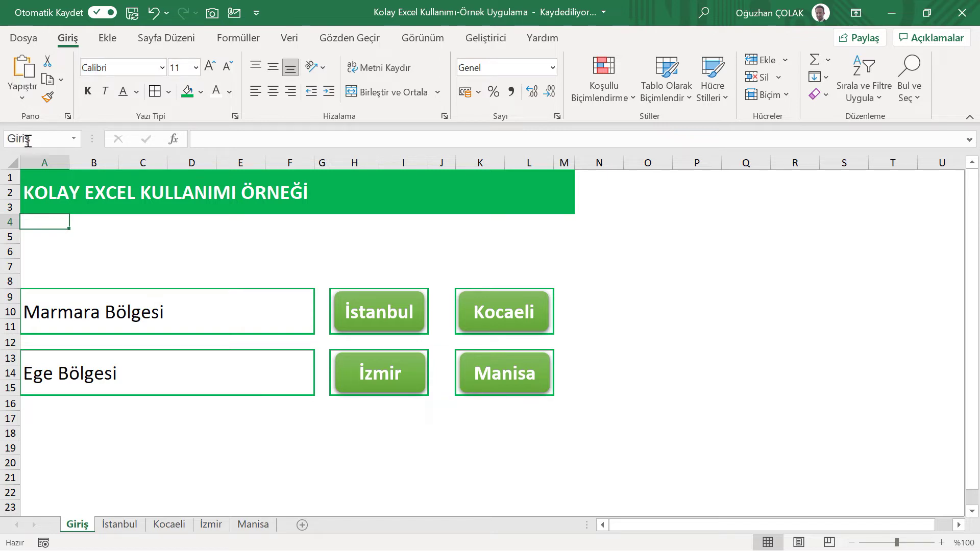
{"action": "left_click", "coordinate": [521, 314], "text": "ctrl"}
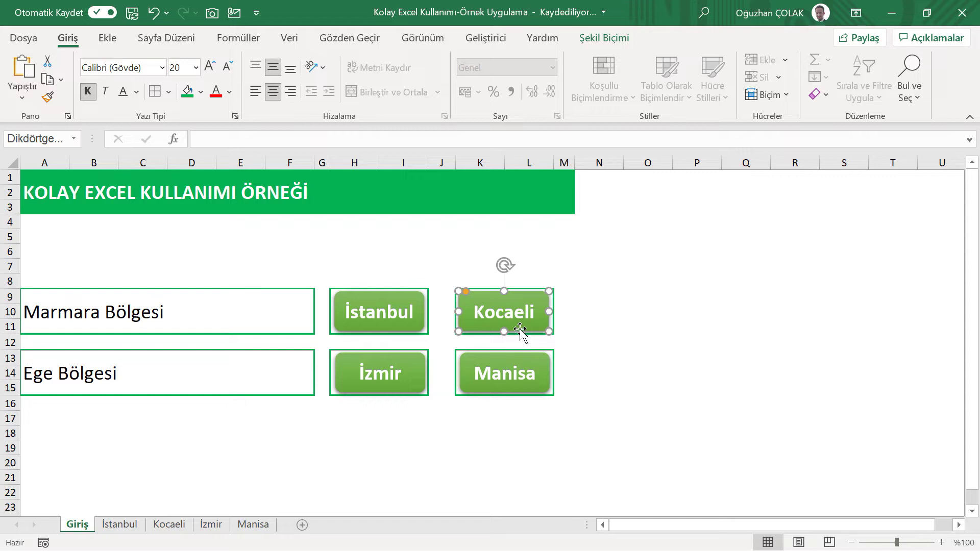
- Relink the Kocaeli and İzmir buttons to their matching defined names
{"action": "right_click", "coordinate": [520, 329]}
{"action": "left_click", "coordinate": [554, 326]}
{"action": "scroll", "coordinate": [461, 380], "scroll_direction": "down", "scroll_amount": 1}
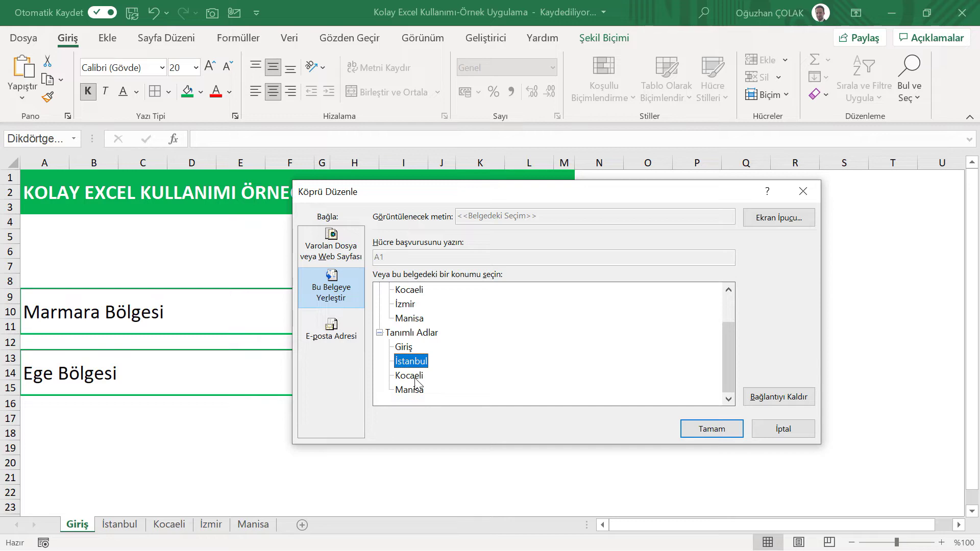
{"action": "left_click", "coordinate": [417, 377]}
{"action": "left_click", "coordinate": [715, 429]}
{"action": "right_click", "coordinate": [402, 377]}
{"action": "left_click", "coordinate": [460, 221]}
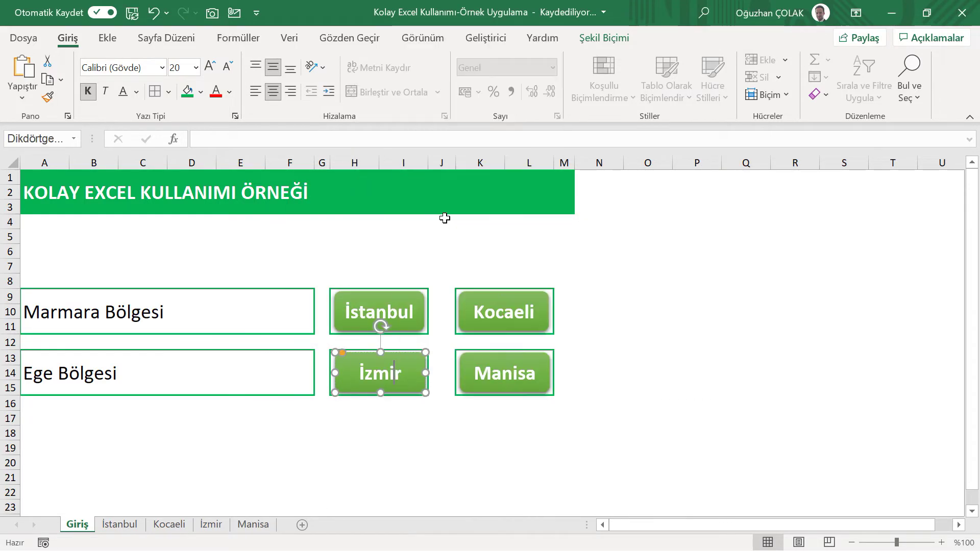
{"action": "left_click", "coordinate": [586, 388]}
{"action": "left_click", "coordinate": [416, 445]}
- Relink the Manisa button to the Manisa defined name, test it, then go to the İstanbul sheet
{"action": "left_click", "coordinate": [380, 373]}
{"action": "right_click", "coordinate": [515, 370]}
{"action": "left_click", "coordinate": [557, 327]}
{"action": "scroll", "coordinate": [451, 391], "scroll_direction": "down", "scroll_amount": 2}
{"action": "left_click", "coordinate": [410, 399]}
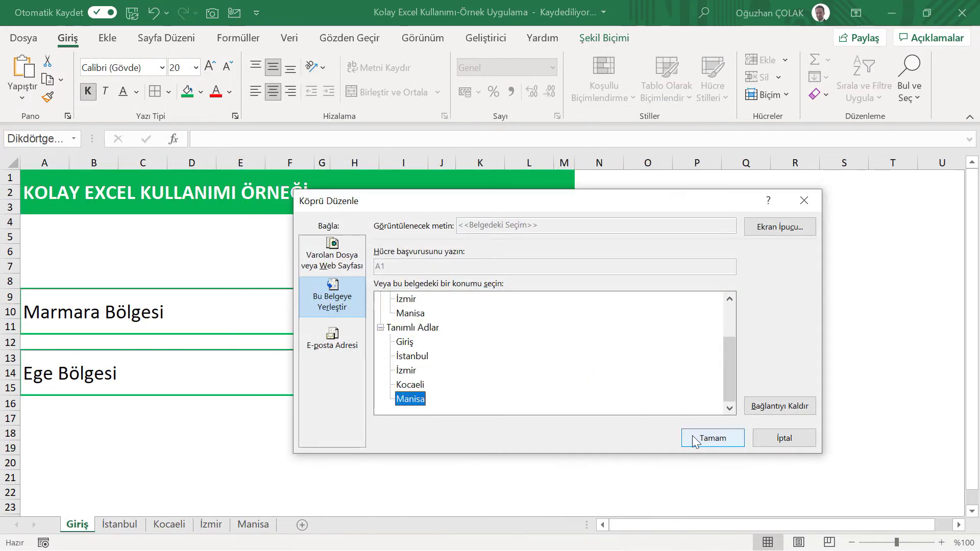
{"action": "left_click", "coordinate": [713, 438]}
{"action": "left_click", "coordinate": [599, 403]}
{"action": "left_click", "coordinate": [505, 373]}
{"action": "left_click", "coordinate": [131, 510]}
{"action": "left_click", "coordinate": [128, 526]}
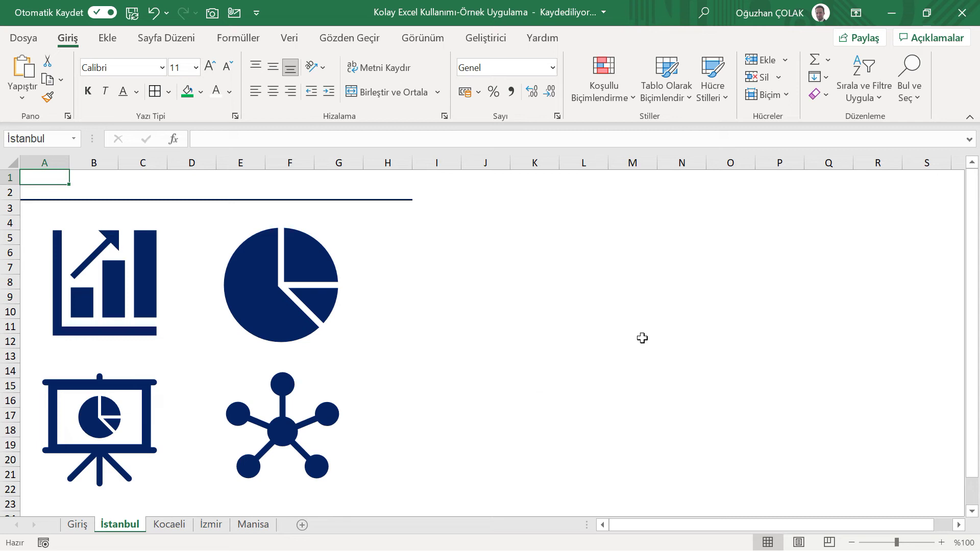
- Draw a 0.78 x 2.4 cm rounded rectangle from cell J1 and remove its outline
{"action": "left_click", "coordinate": [483, 180]}
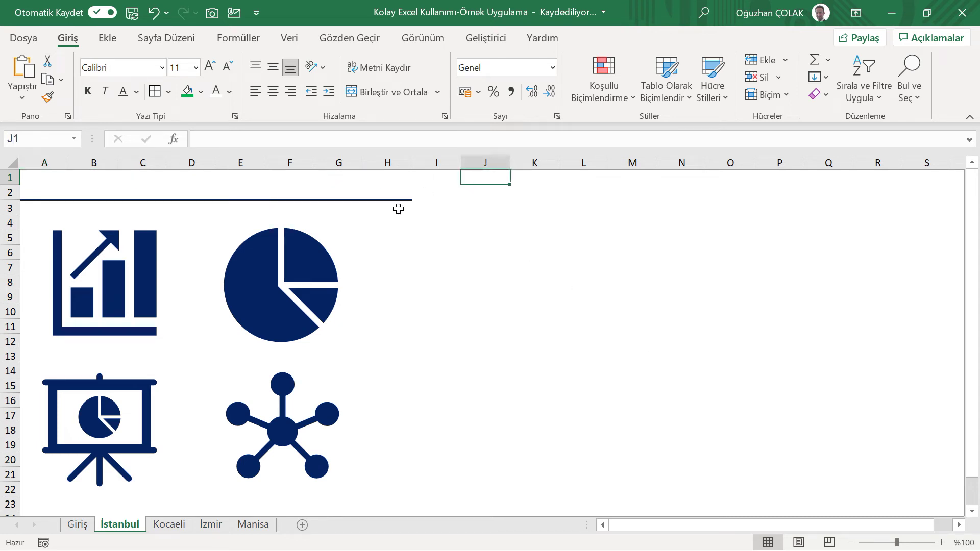
{"action": "left_click", "coordinate": [108, 38]}
{"action": "left_click", "coordinate": [168, 84]}
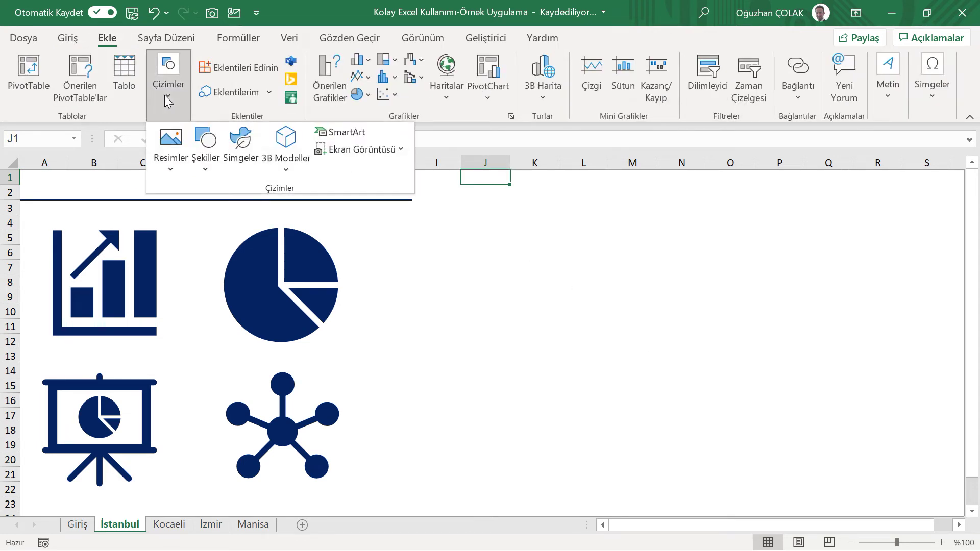
{"action": "left_click", "coordinate": [206, 164]}
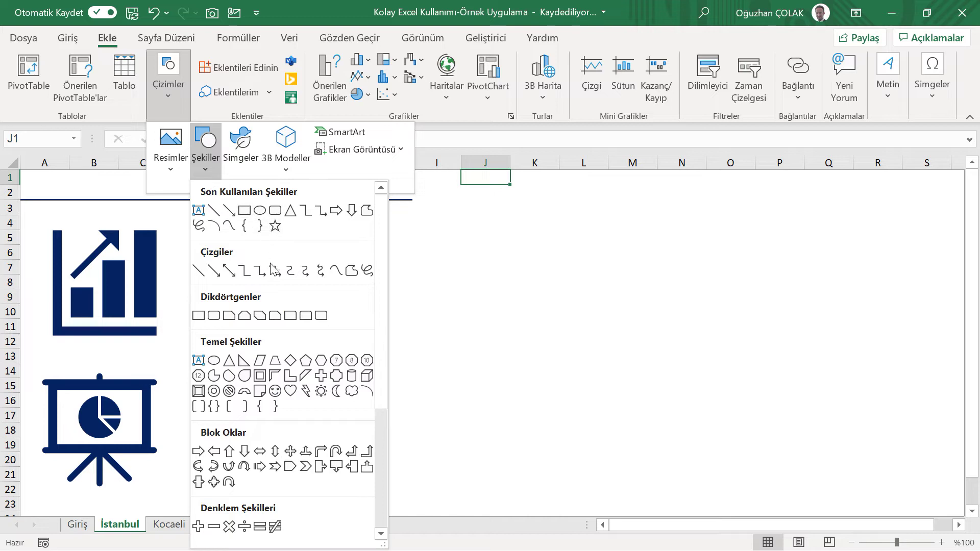
{"action": "left_click", "coordinate": [214, 315]}
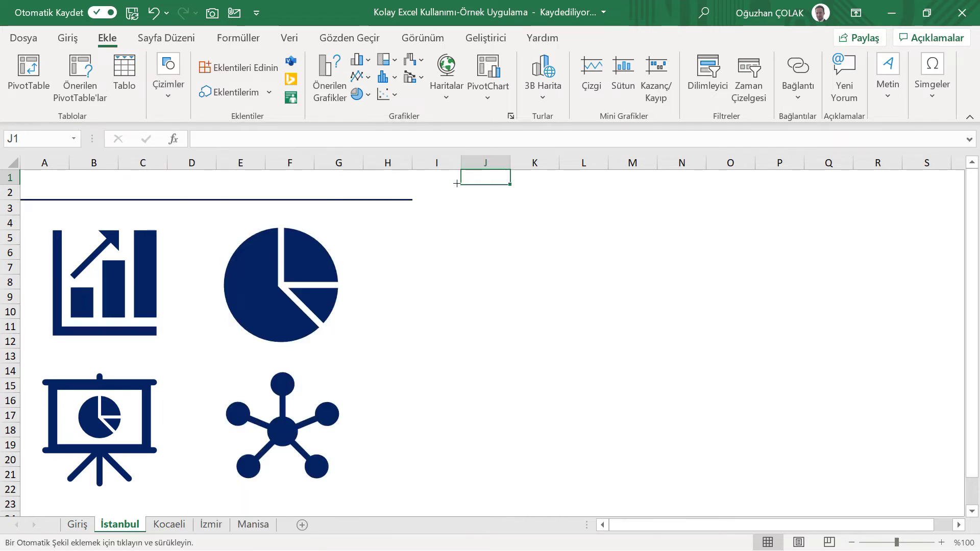
{"action": "mouse_move", "coordinate": [467, 184]}
{"action": "left_mouse_down"}
{"action": "mouse_move", "coordinate": [521, 205]}
{"action": "mouse_move", "coordinate": [501, 198]}
{"action": "left_mouse_up"}
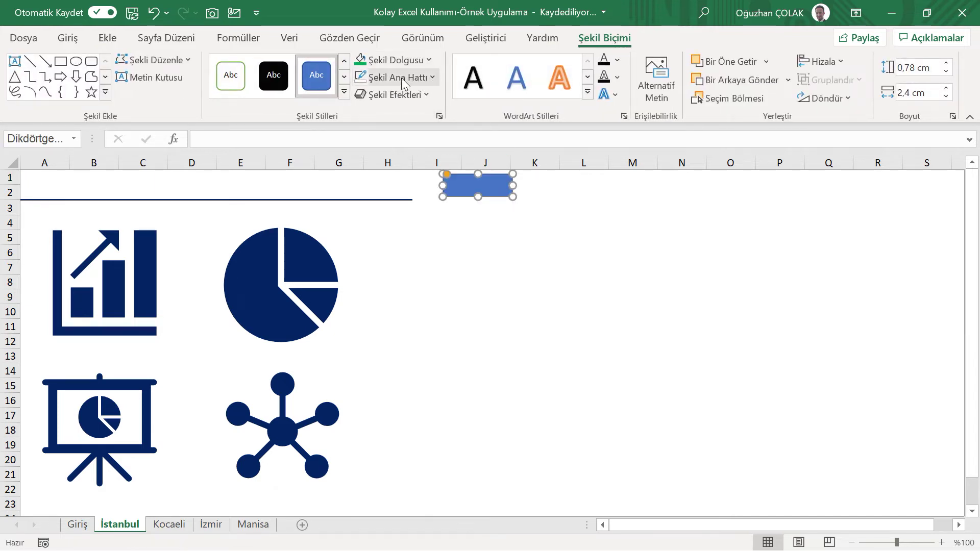
{"action": "left_click", "coordinate": [403, 79]}
{"action": "left_click", "coordinate": [392, 265]}
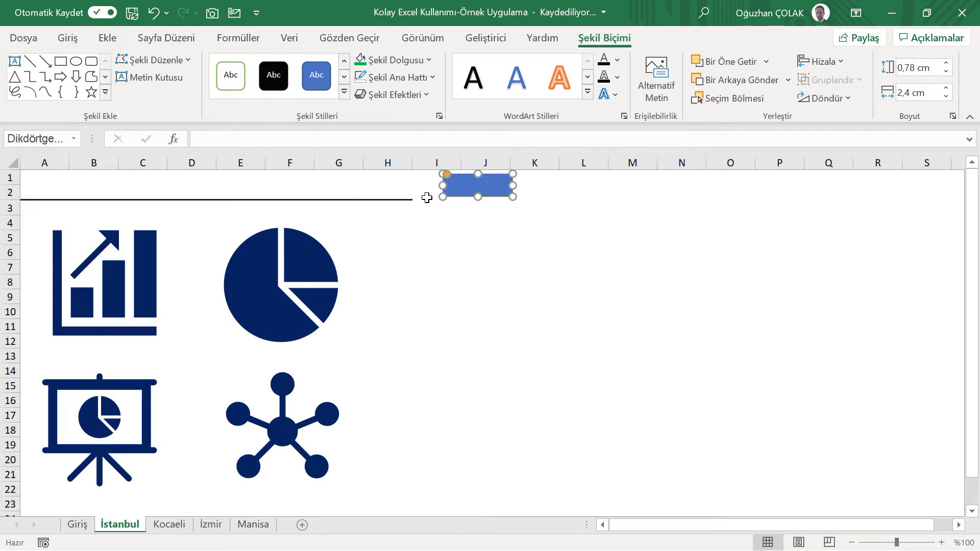
- Fill the rectangle grey and apply a grey shaded theme style
{"action": "left_click", "coordinate": [428, 59]}
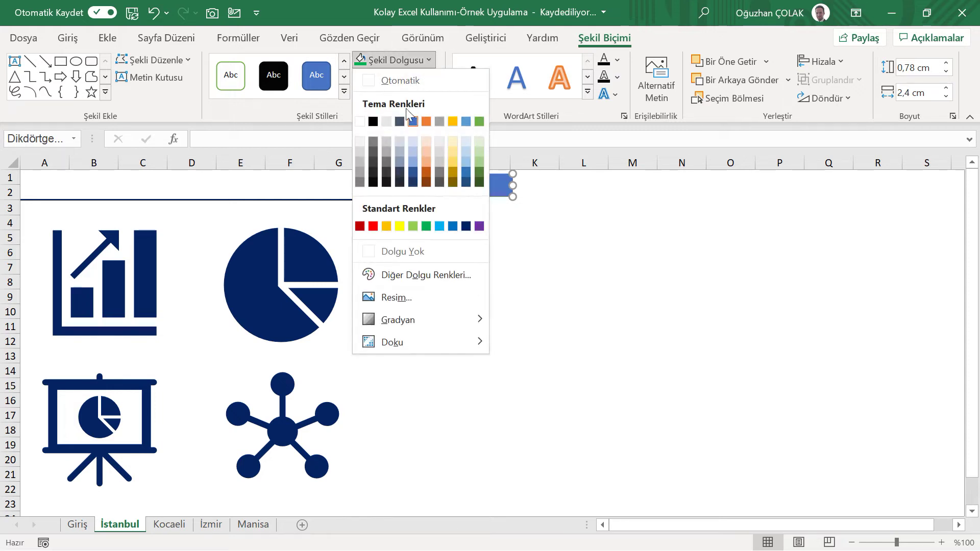
{"action": "left_click", "coordinate": [360, 163]}
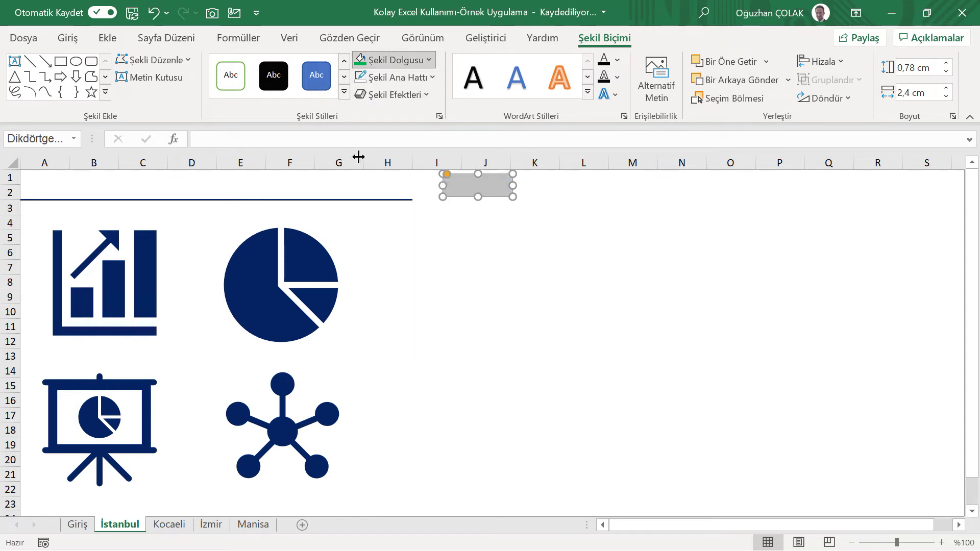
{"action": "left_click", "coordinate": [508, 282]}
{"action": "left_click", "coordinate": [477, 185]}
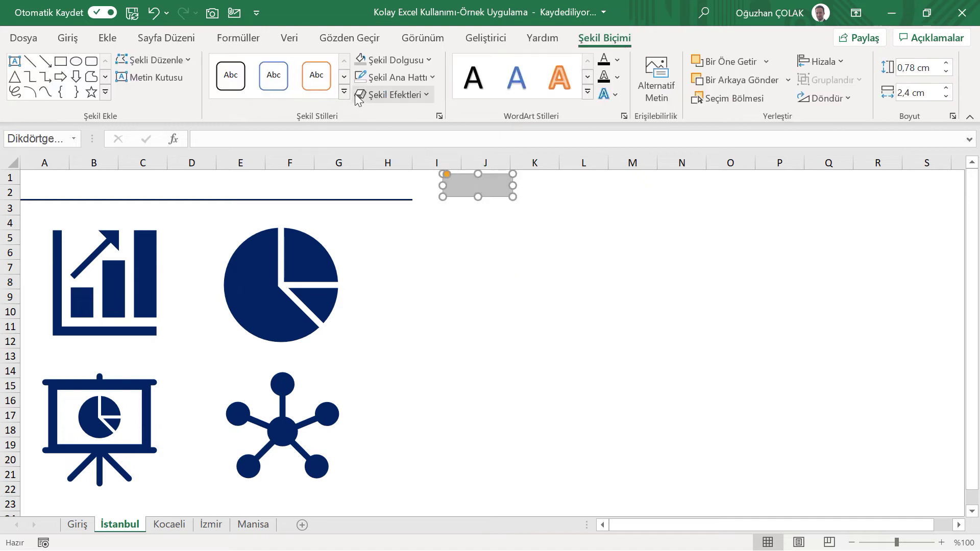
{"action": "left_click", "coordinate": [344, 91]}
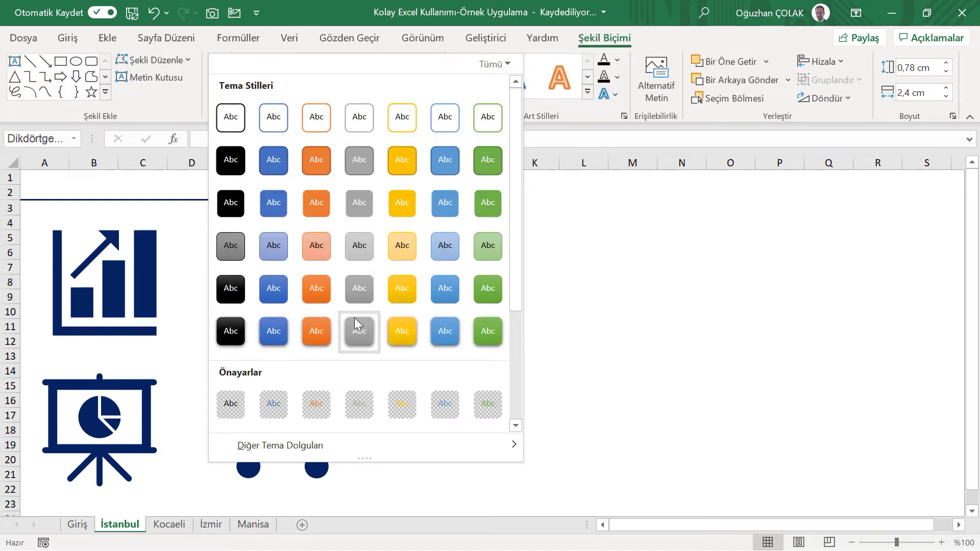
{"action": "left_click", "coordinate": [355, 319]}
- Type the label 'Giriş' into the grey rectangle
{"action": "left_click", "coordinate": [487, 239]}
{"action": "left_click", "coordinate": [482, 191]}
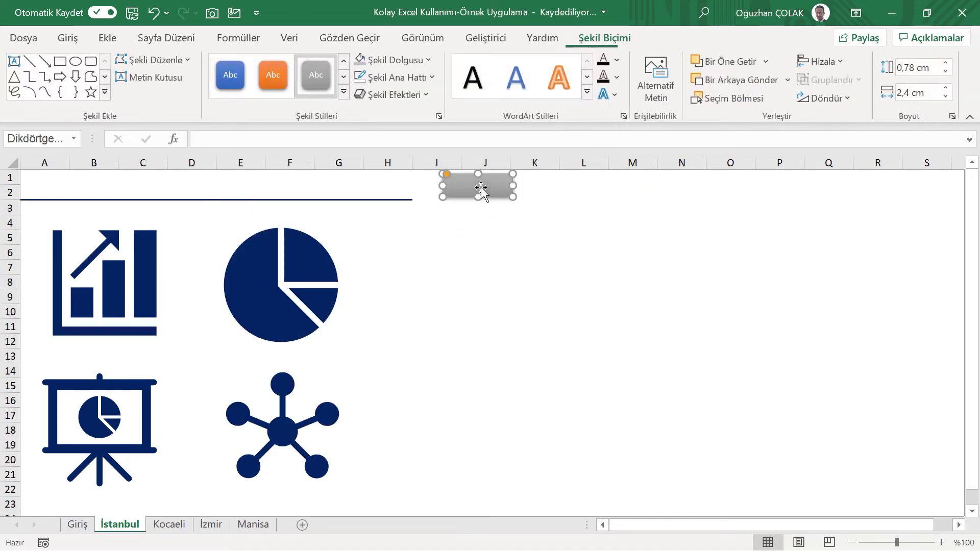
{"action": "type", "text": "Giriş"}
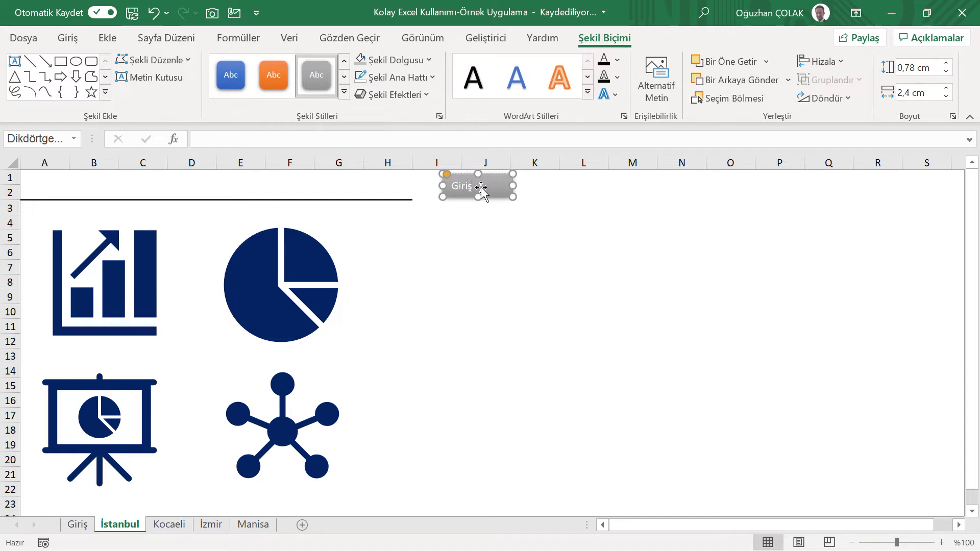
{"action": "left_click", "coordinate": [488, 223]}
{"action": "left_click", "coordinate": [485, 190]}
- Make the Giriş text bold, centred vertically and horizontally, at 16 pt
{"action": "left_click", "coordinate": [67, 39]}
{"action": "left_click", "coordinate": [88, 91]}
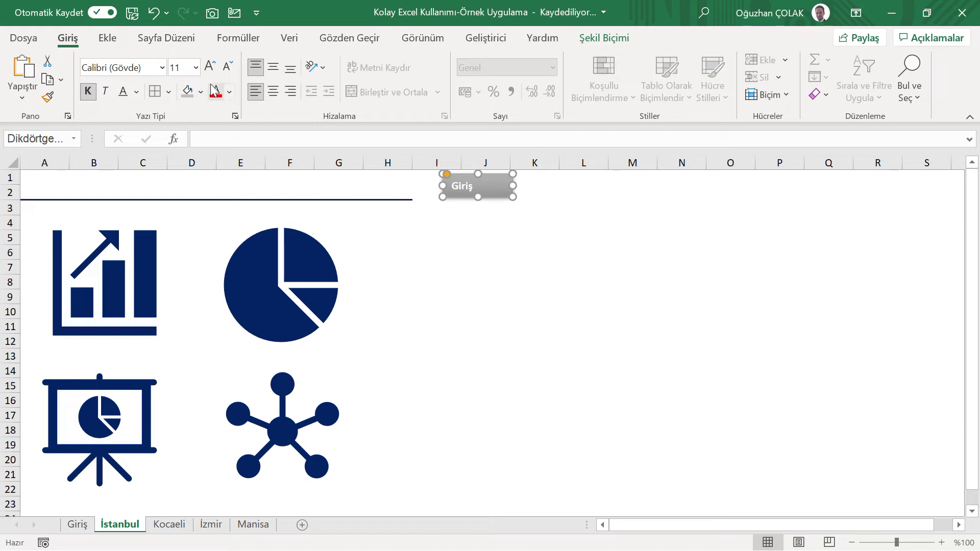
{"action": "left_click", "coordinate": [273, 66]}
{"action": "left_click", "coordinate": [273, 91]}
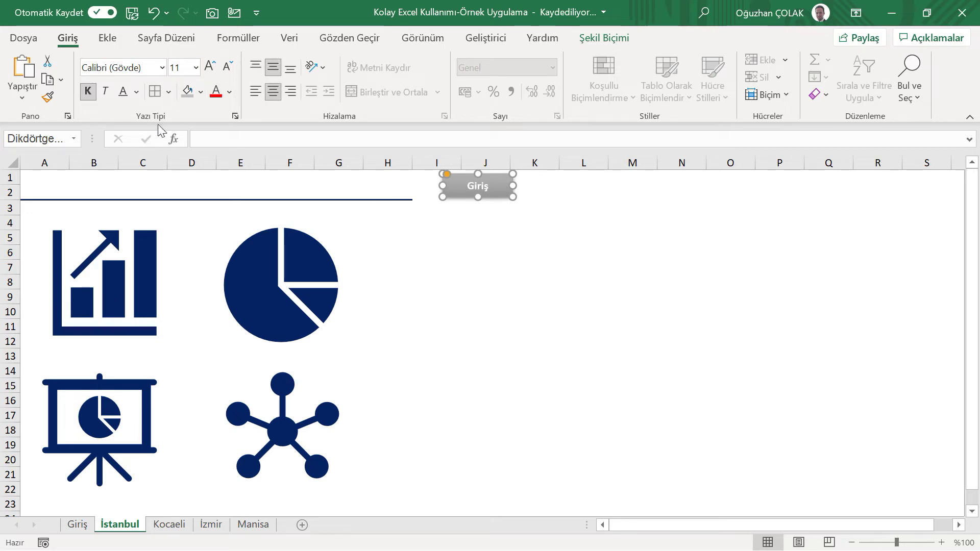
{"action": "left_click", "coordinate": [210, 66]}
{"action": "left_click", "coordinate": [210, 66]}
{"action": "left_click", "coordinate": [210, 66]}
{"action": "left_click", "coordinate": [480, 296]}
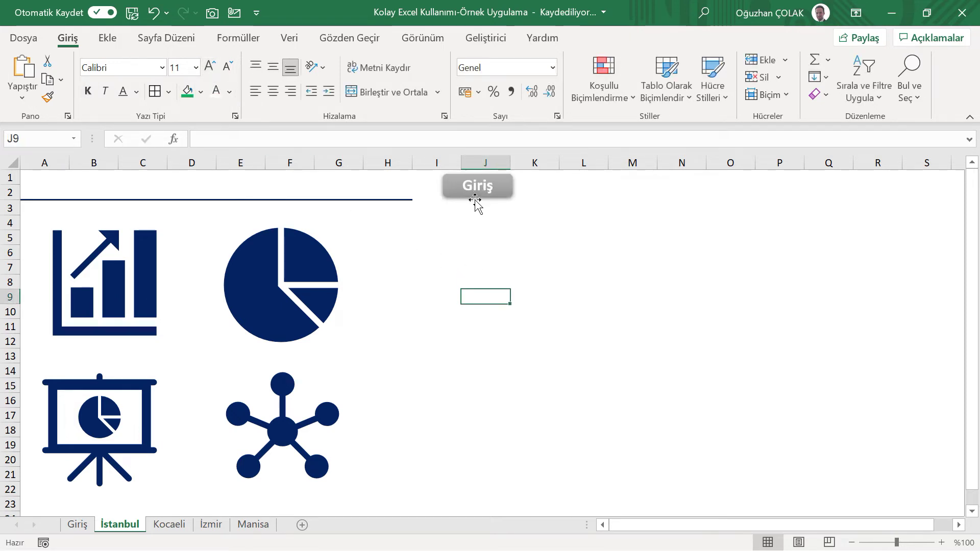
{"action": "right_click", "coordinate": [475, 200]}
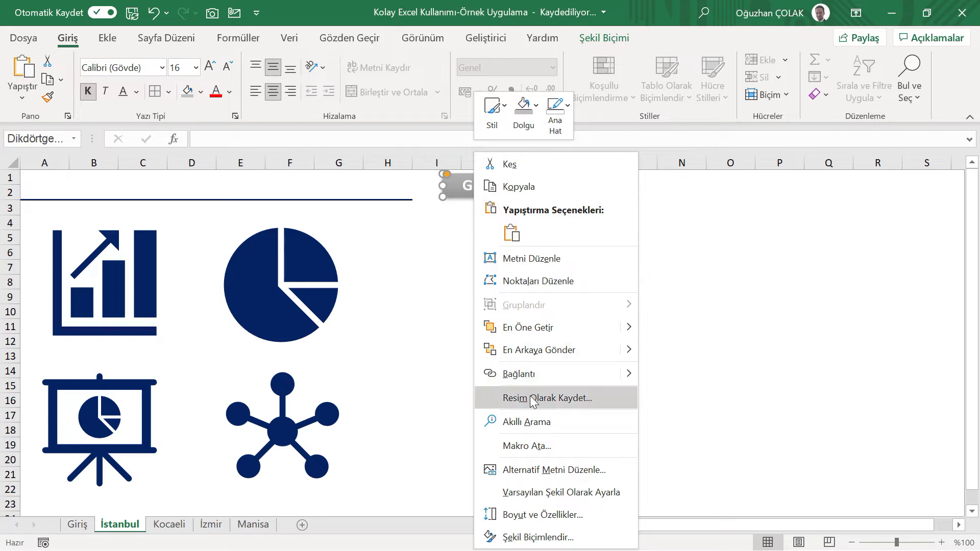
- Hyperlink the Giriş button to the defined name Giriş in this workbook
{"action": "left_click", "coordinate": [531, 375]}
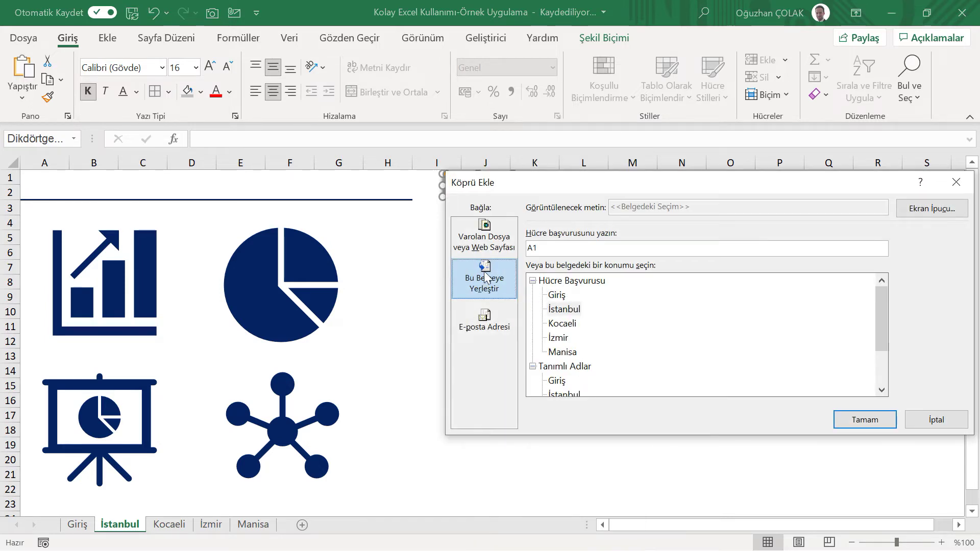
{"action": "left_click", "coordinate": [561, 381]}
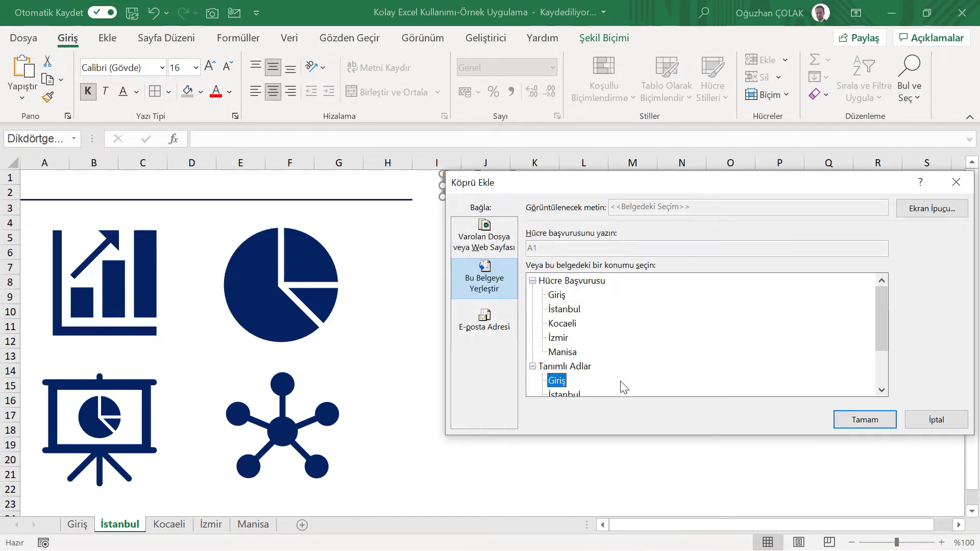
{"action": "left_click", "coordinate": [865, 419]}
{"action": "left_click", "coordinate": [536, 312]}
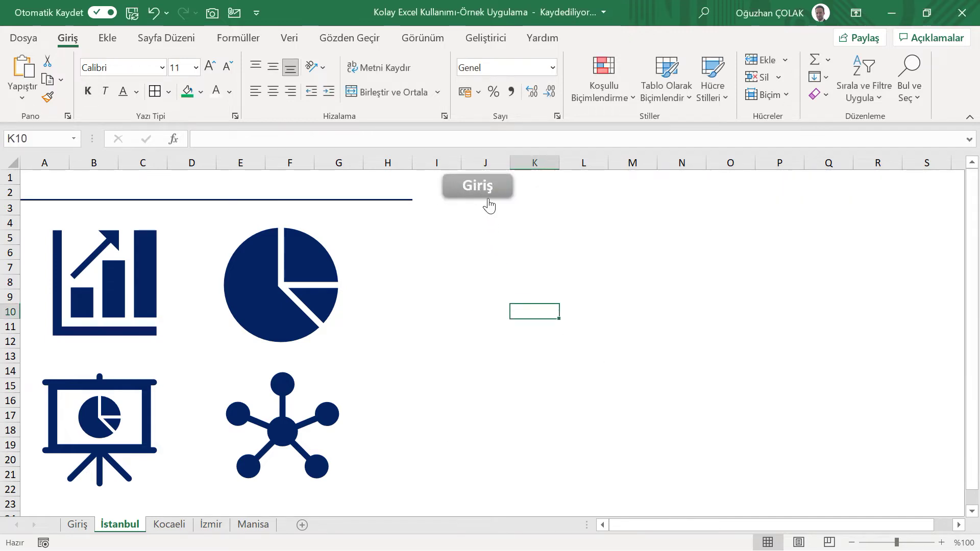
{"action": "left_click", "coordinate": [119, 525]}
{"action": "right_click", "coordinate": [467, 192]}
- Paste the Giriş button onto the Kocaeli sheet near J2 and adjust its position
{"action": "key", "text": "Escape"}
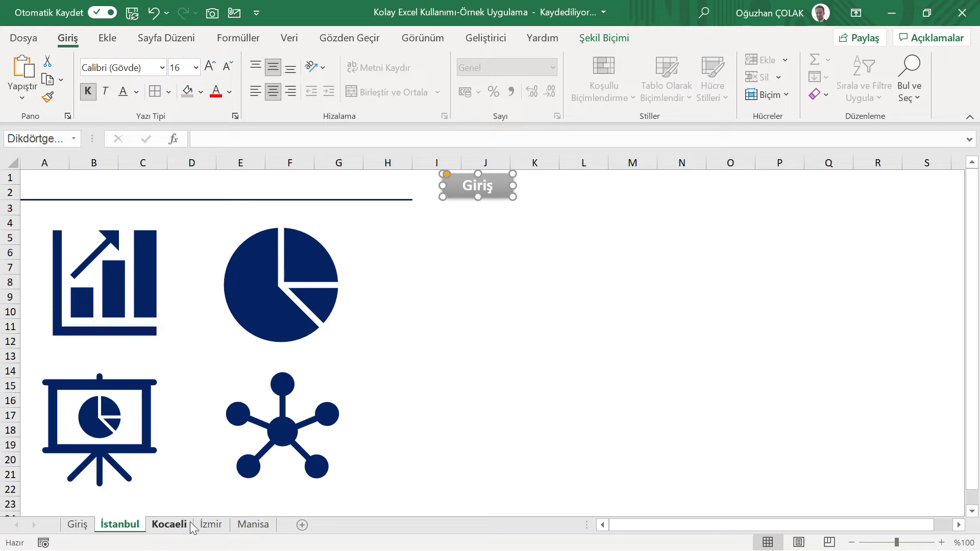
{"action": "left_click", "coordinate": [168, 524]}
{"action": "left_click", "coordinate": [491, 188]}
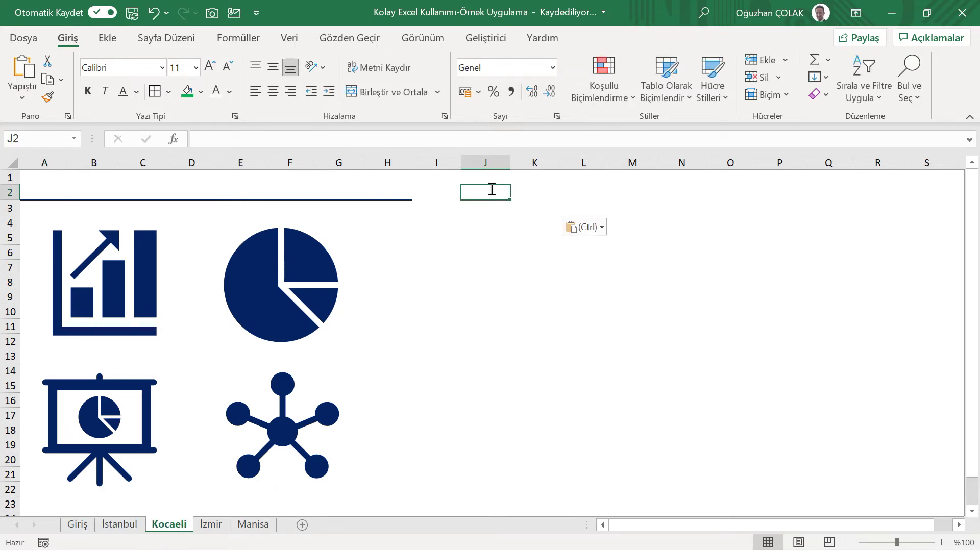
{"action": "key", "text": "ctrl+v"}
{"action": "left_click_drag", "start_coordinate": [515, 188], "coordinate": [508, 180]}
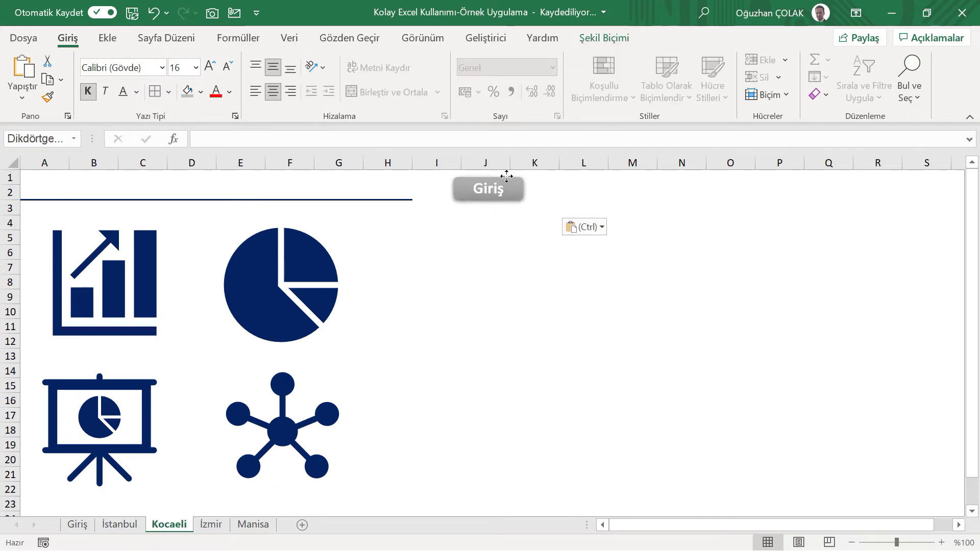
- Paste the Giriş button onto the İzmir sheet at J1 and shift it left
{"action": "left_click", "coordinate": [209, 526]}
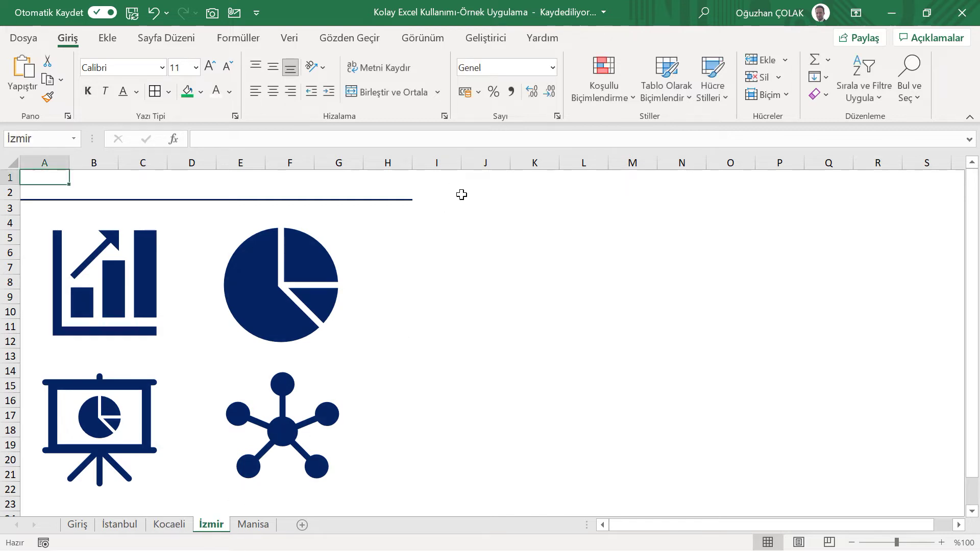
{"action": "left_click", "coordinate": [473, 178]}
{"action": "key", "text": "ctrl+v"}
{"action": "left_click_drag", "start_coordinate": [505, 199], "coordinate": [488, 202]}
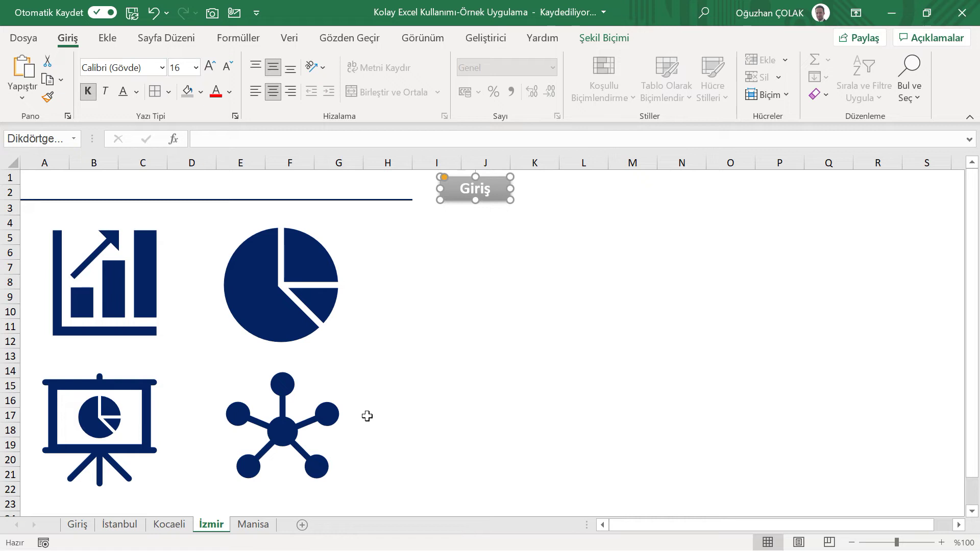
- Paste the Giriş button onto the Manisa sheet at I1 and nudge it into place
{"action": "left_click", "coordinate": [254, 525]}
{"action": "left_click", "coordinate": [461, 182]}
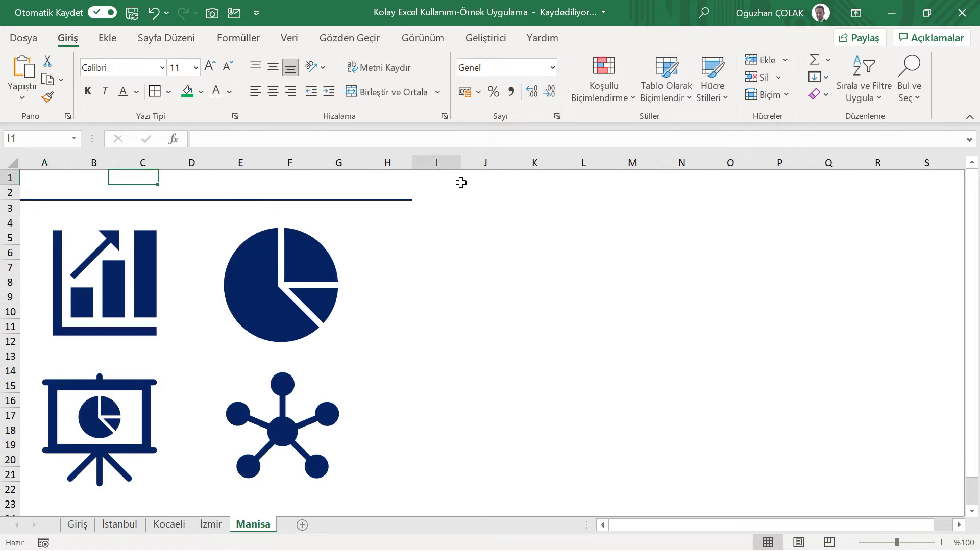
{"action": "key", "text": "ctrl+v"}
{"action": "left_click_drag", "start_coordinate": [472, 193], "coordinate": [484, 197]}
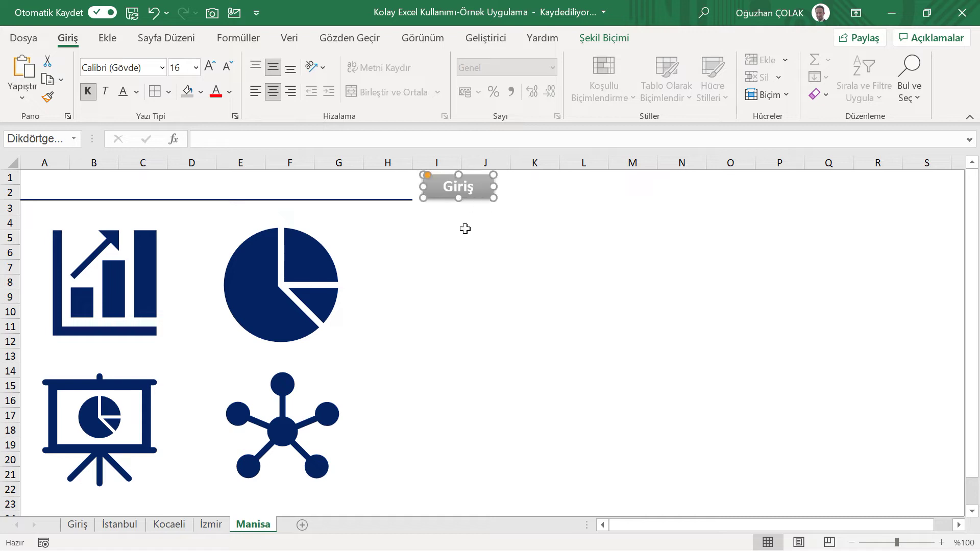
- Deselect the button and return to the İstanbul sheet
{"action": "left_click", "coordinate": [437, 252]}
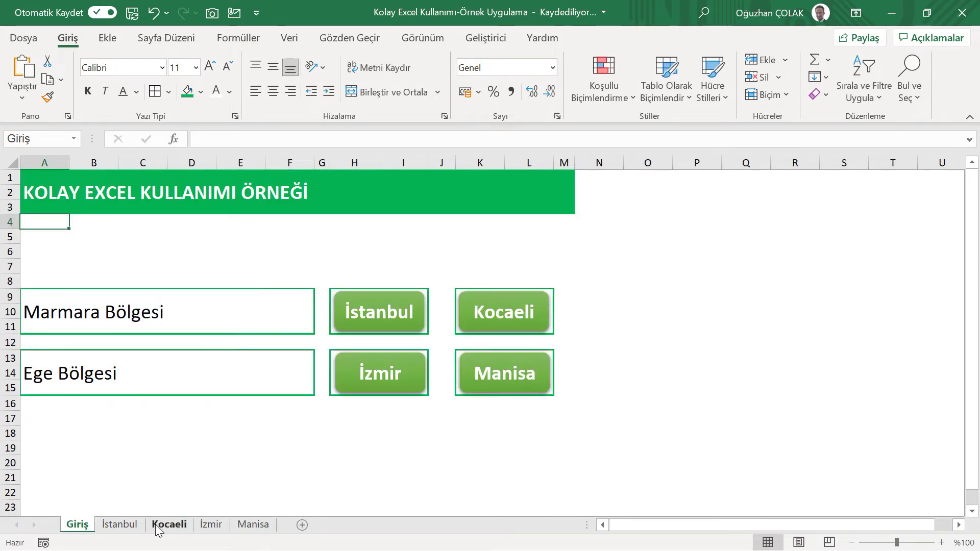
{"action": "left_click", "coordinate": [129, 531]}
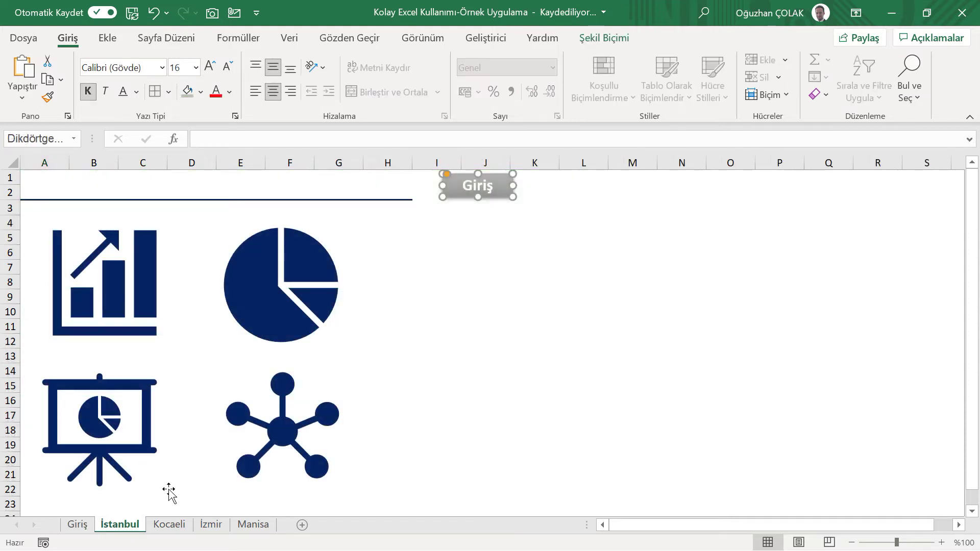
{"action": "left_click", "coordinate": [470, 278]}
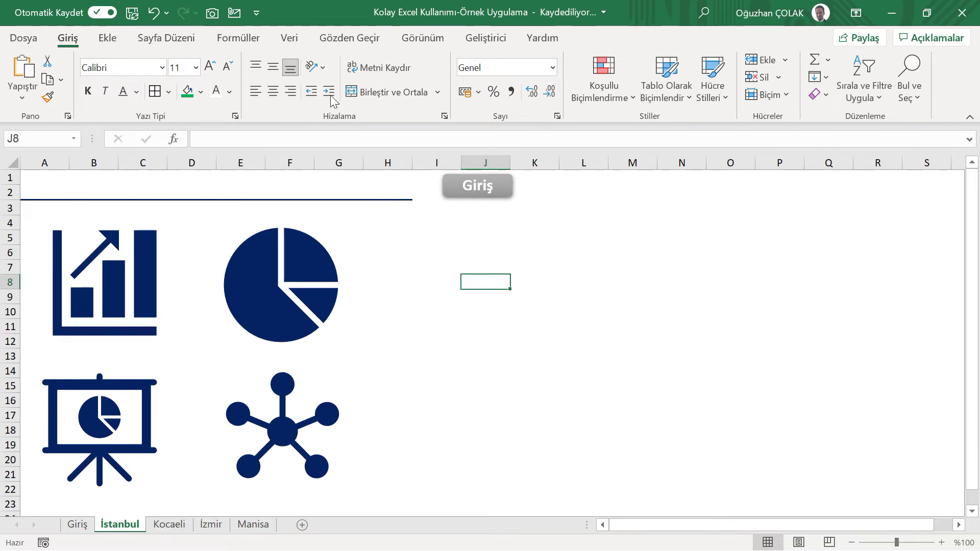
{"action": "left_click", "coordinate": [107, 40]}
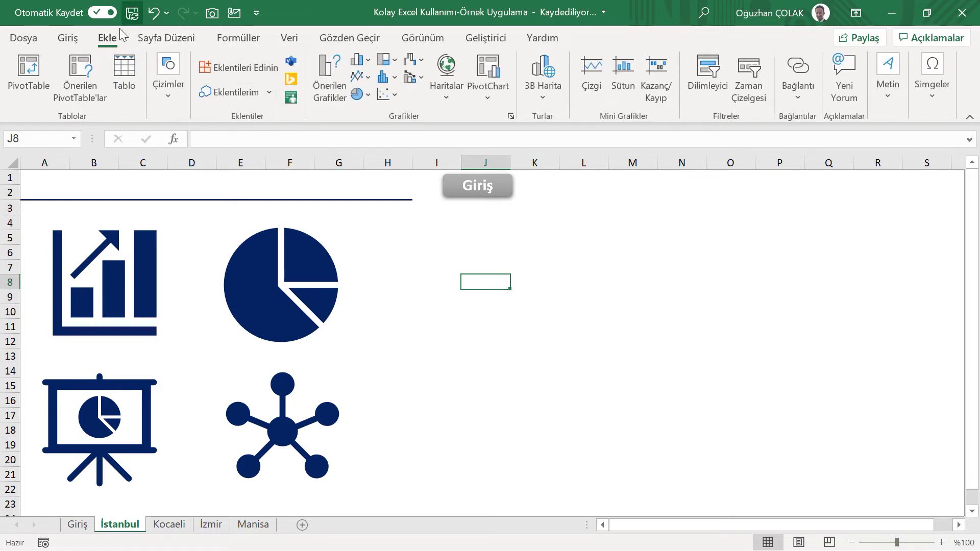
- Draw a 'Dikdörtgen: Üst Köşeleri Yuvarlatılmış' shape spanning cells A1:B2
{"action": "left_click", "coordinate": [171, 100]}
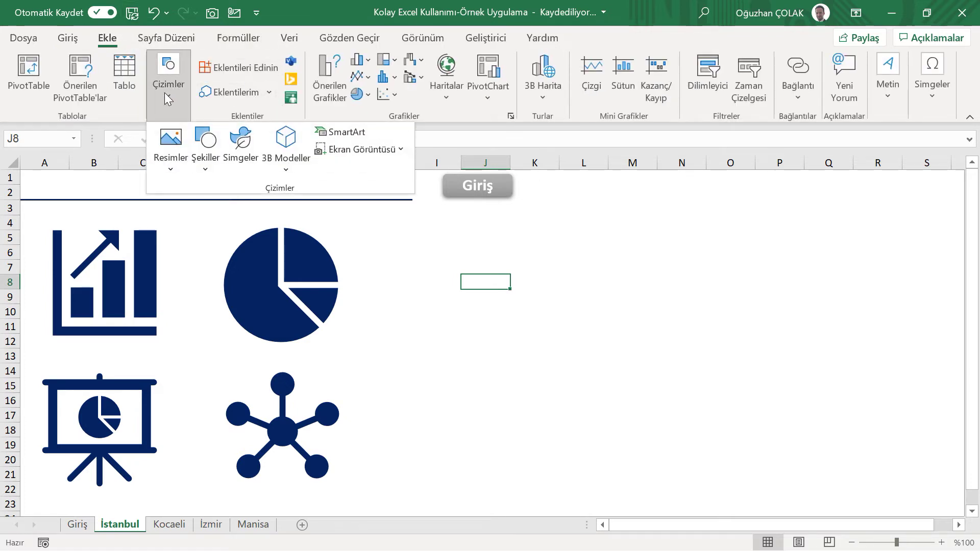
{"action": "left_click", "coordinate": [204, 153]}
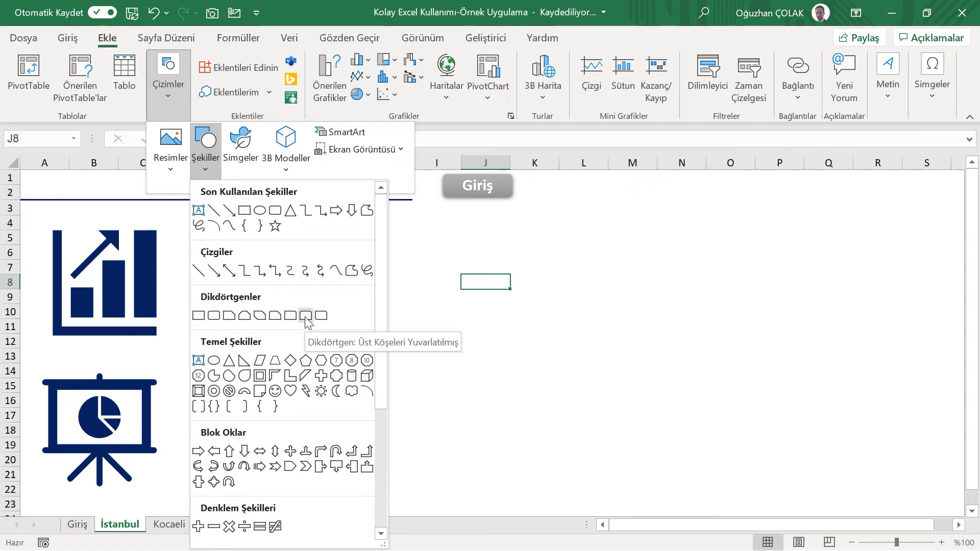
{"action": "left_click", "coordinate": [306, 317]}
{"action": "mouse_move", "coordinate": [28, 178]}
{"action": "left_mouse_down"}
{"action": "mouse_move", "coordinate": [132, 202]}
{"action": "mouse_move", "coordinate": [107, 178]}
{"action": "left_mouse_up"}
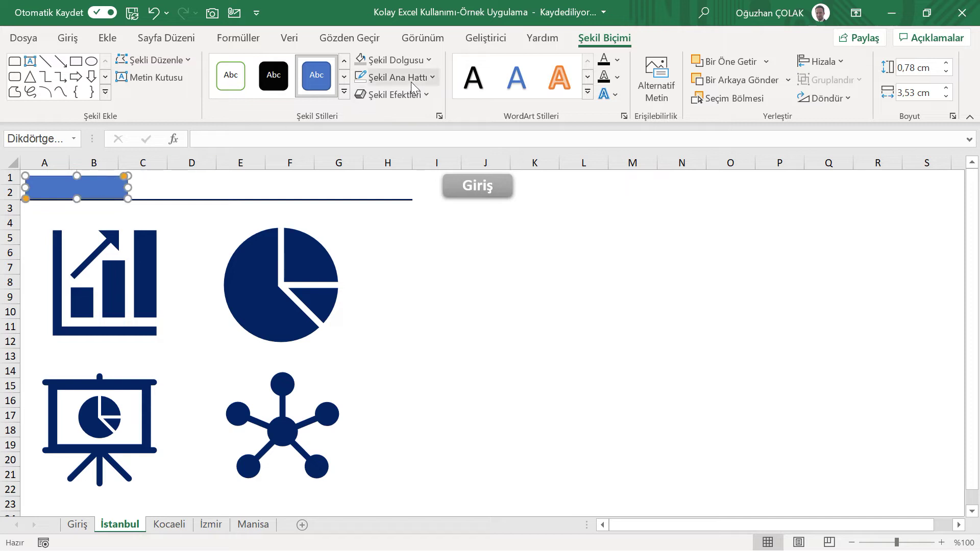
{"action": "left_click", "coordinate": [429, 61]}
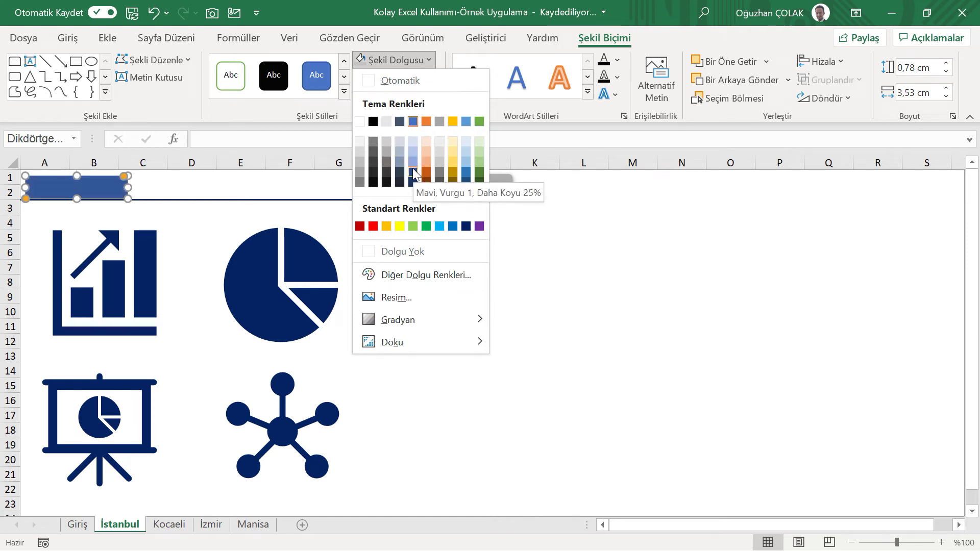
- Fill the tab 'Mavi, Vurgu 1, Daha Koyu 25%' and label it İstanbul
{"action": "left_click", "coordinate": [413, 174]}
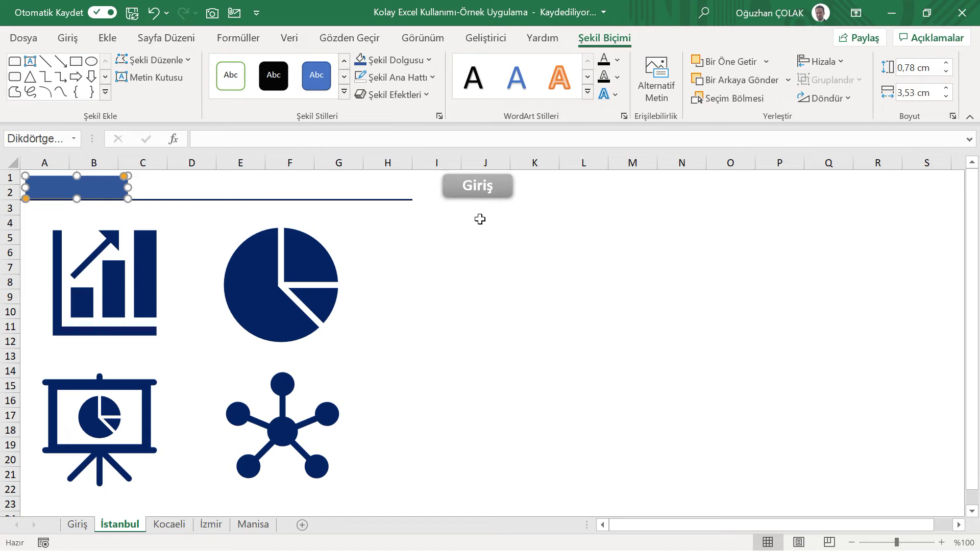
{"action": "type", "text": "İstanbul"}
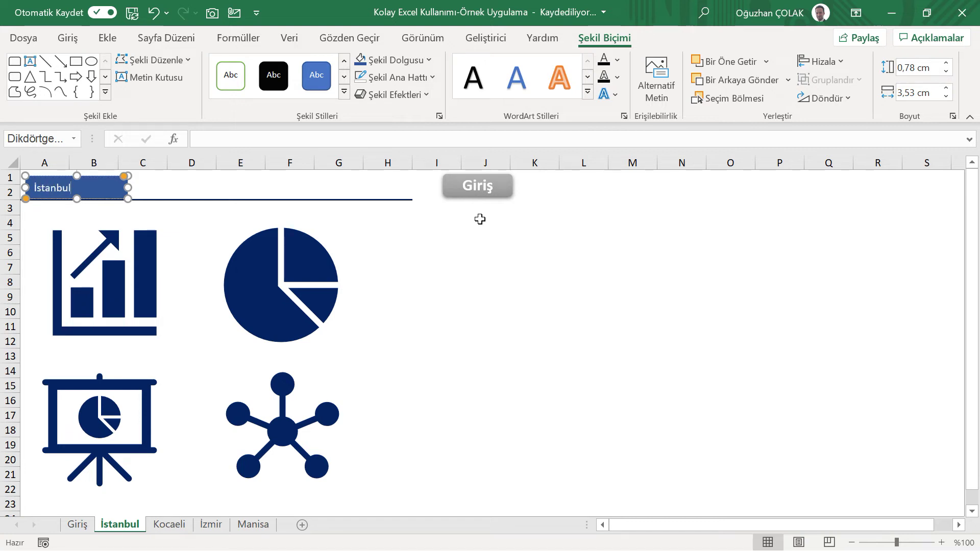
{"action": "left_click", "coordinate": [434, 217]}
{"action": "left_click", "coordinate": [105, 185]}
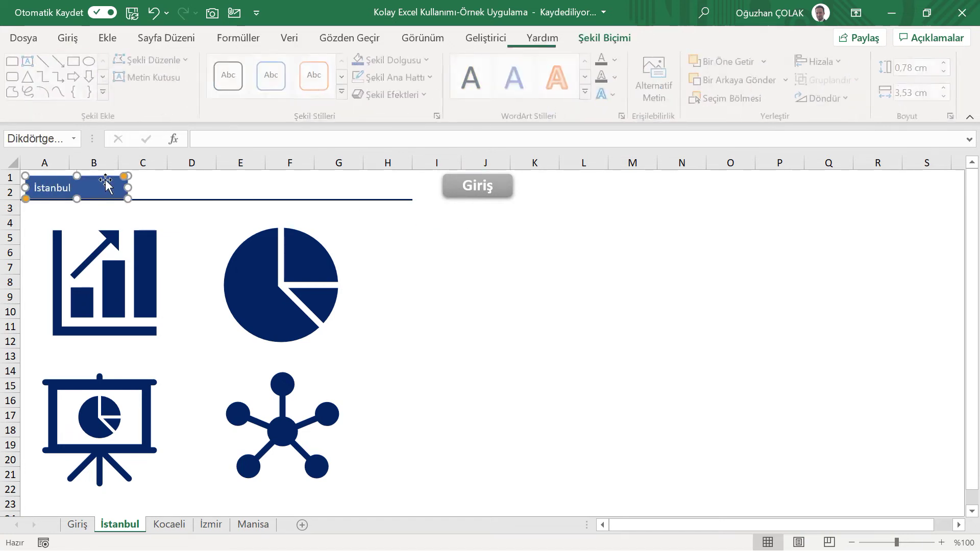
- Make the İstanbul text bold, centred and 12 pt, then duplicate the tab rightward
{"action": "left_click", "coordinate": [67, 38]}
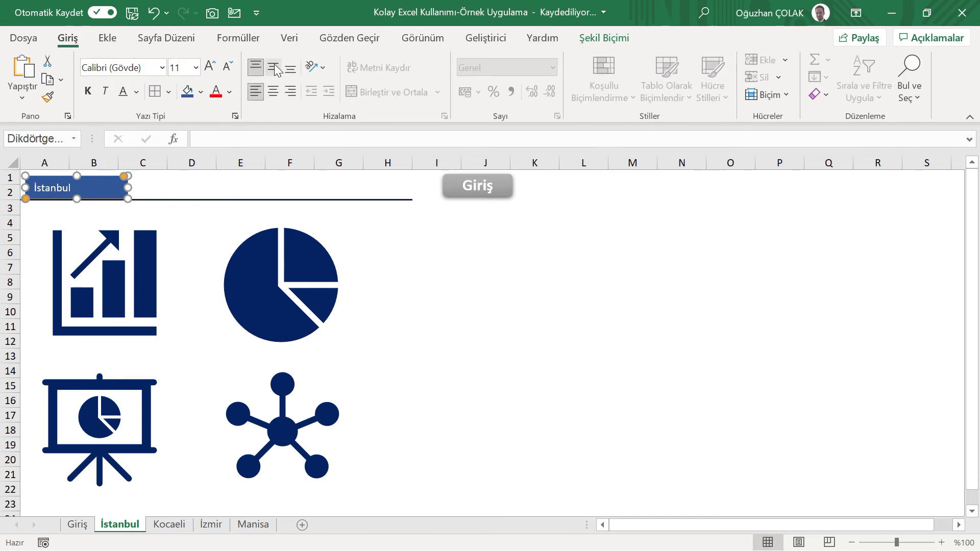
{"action": "left_click", "coordinate": [273, 91]}
{"action": "left_click", "coordinate": [88, 91]}
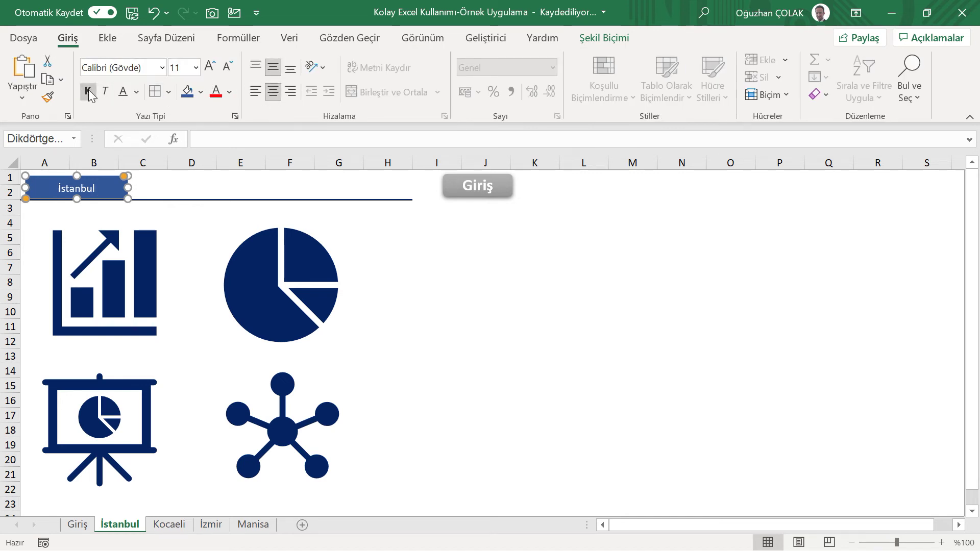
{"action": "left_click", "coordinate": [209, 66]}
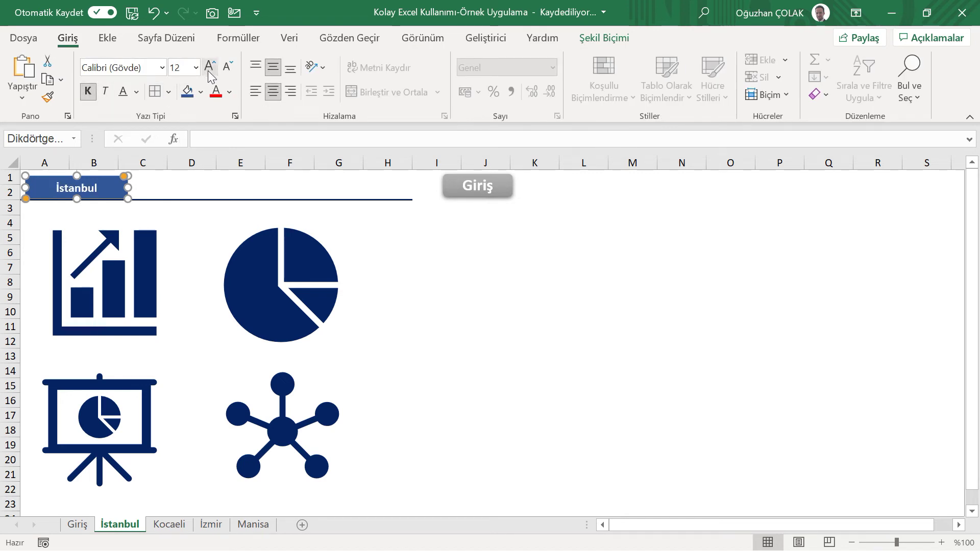
{"action": "left_click", "coordinate": [191, 213]}
{"action": "left_click", "coordinate": [125, 183]}
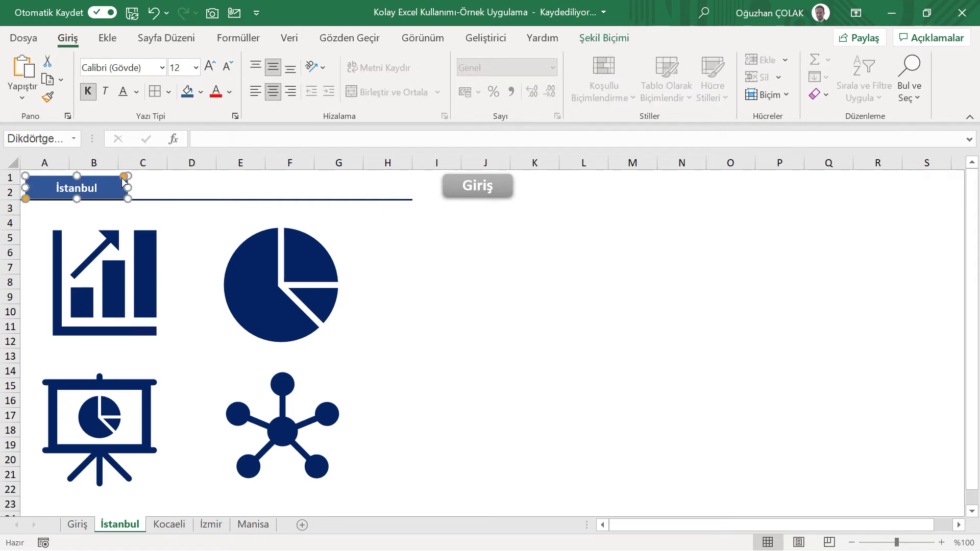
{"action": "left_click_drag", "start_coordinate": [111, 179], "coordinate": [215, 176], "text": "ctrl"}
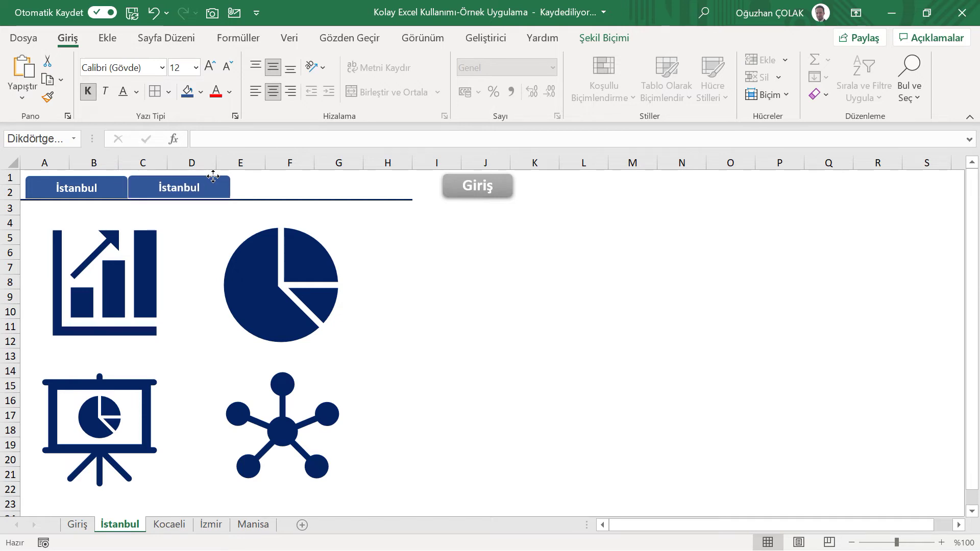
- Slide the four blue tabs so they sit edge to edge along the top
{"action": "left_click_drag", "start_coordinate": [215, 177], "coordinate": [415, 178]}
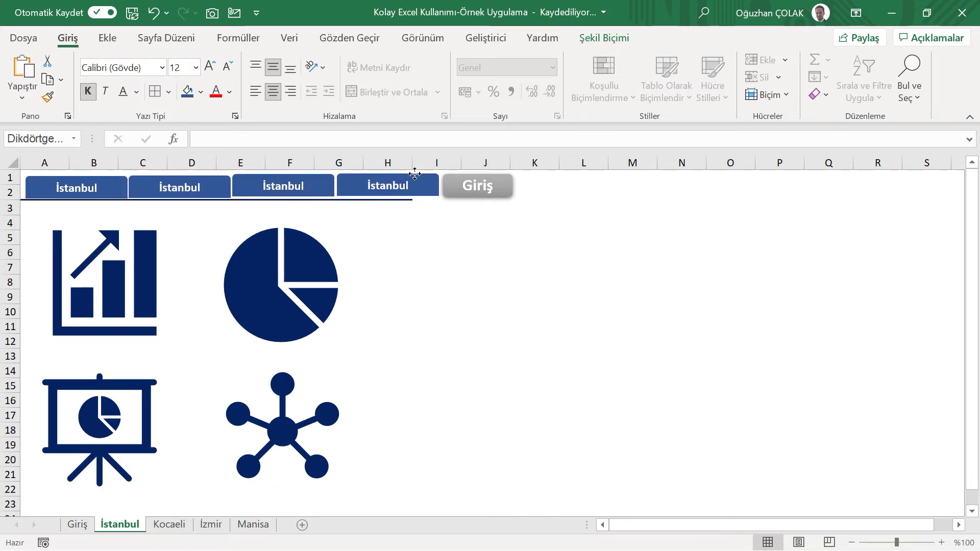
{"action": "left_click_drag", "start_coordinate": [78, 180], "coordinate": [74, 179]}
{"action": "left_click_drag", "start_coordinate": [141, 182], "coordinate": [137, 182]}
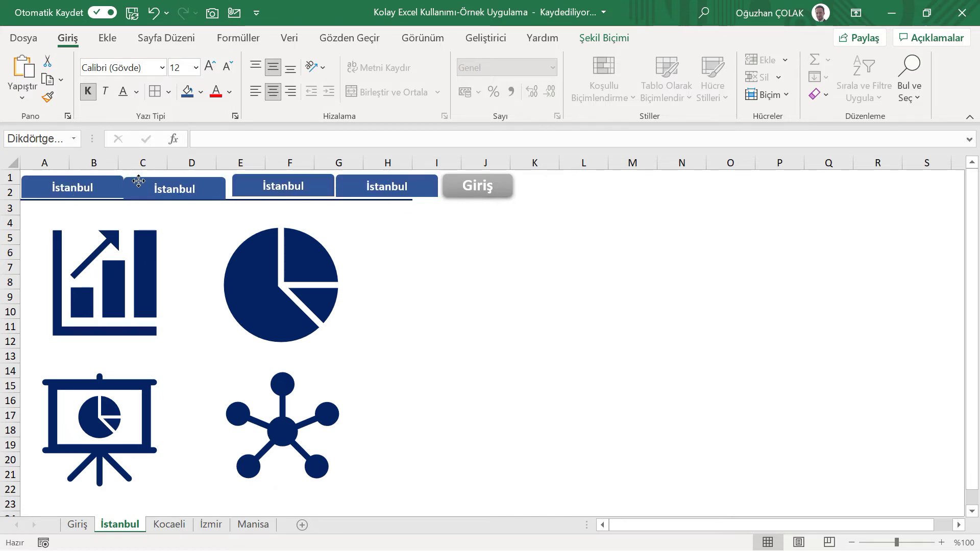
{"action": "left_click_drag", "start_coordinate": [328, 176], "coordinate": [322, 175]}
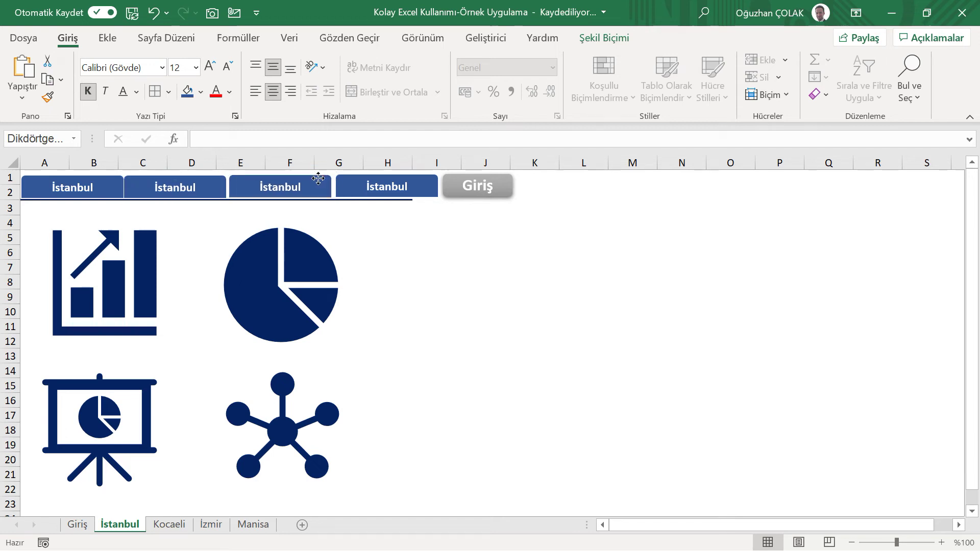
{"action": "left_click_drag", "start_coordinate": [388, 186], "coordinate": [382, 187]}
{"action": "left_click", "coordinate": [437, 267]}
{"action": "left_click", "coordinate": [168, 194]}
{"action": "key", "text": "BackSpace"}
{"action": "key", "text": "BackSpace"}
{"action": "key", "text": "BackSpace"}
- Relabel the second, third and fourth tabs Kocaeli, İzmir and Manisa
{"action": "type", "text": "Kocaeli"}
{"action": "left_click", "coordinate": [298, 187]}
{"action": "key", "text": "BackSpace"}
{"action": "key", "text": "BackSpace"}
{"action": "key", "text": "BackSpace"}
{"action": "type", "text": "İzmir"}
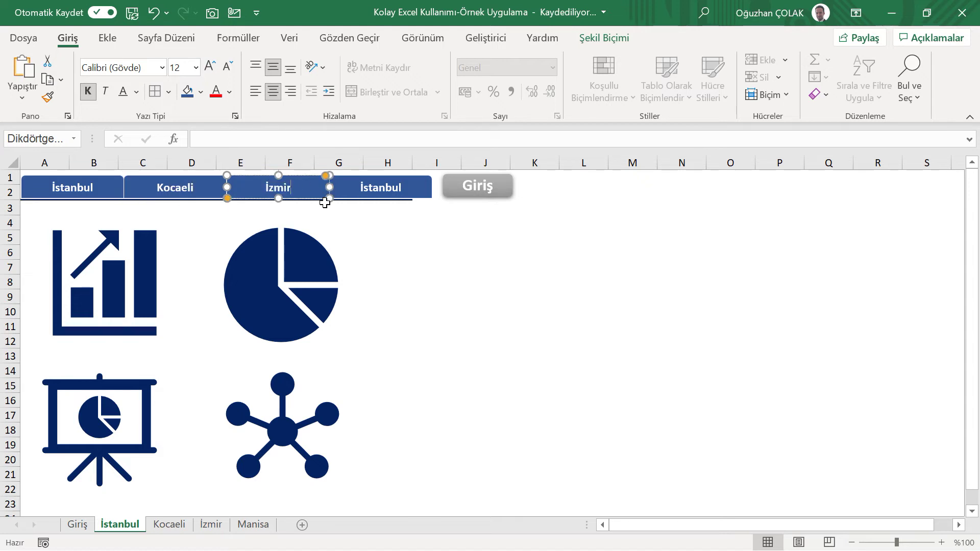
{"action": "left_click", "coordinate": [403, 186]}
{"action": "key", "text": "BackSpace"}
{"action": "key", "text": "BackSpace"}
{"action": "key", "text": "BackSpace"}
{"action": "type", "text": "isa"}
{"action": "left_click", "coordinate": [280, 258]}
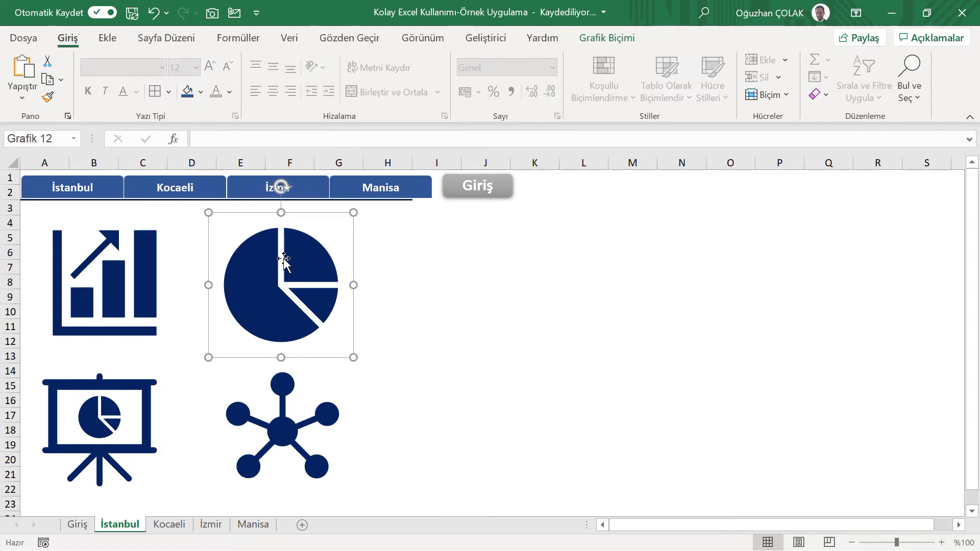
- Fill the Kocaeli, İzmir and Manisa tabs light blue
{"action": "left_click", "coordinate": [444, 253]}
{"action": "left_click", "coordinate": [205, 187]}
{"action": "left_click", "coordinate": [269, 192], "text": "shift"}
{"action": "left_click", "coordinate": [376, 186], "text": "shift"}
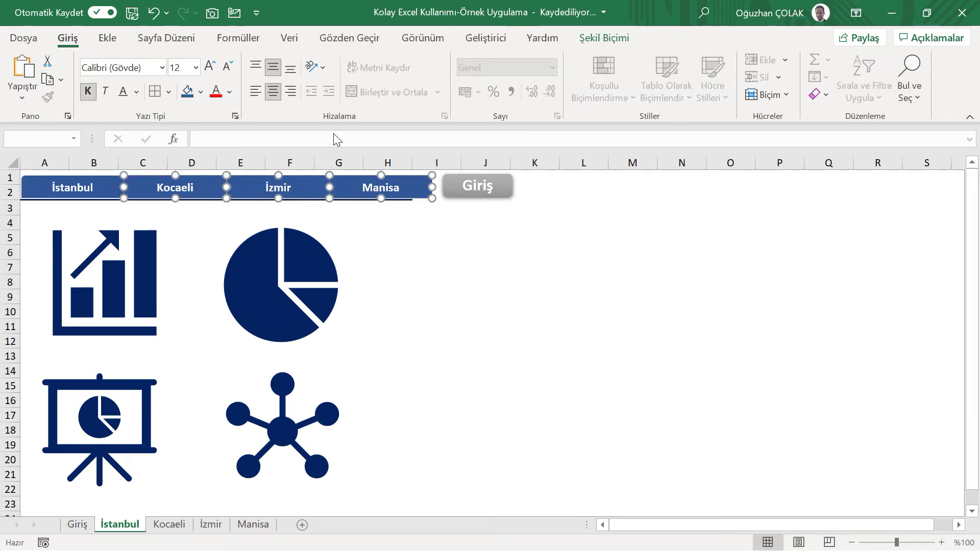
{"action": "right_click", "coordinate": [290, 181]}
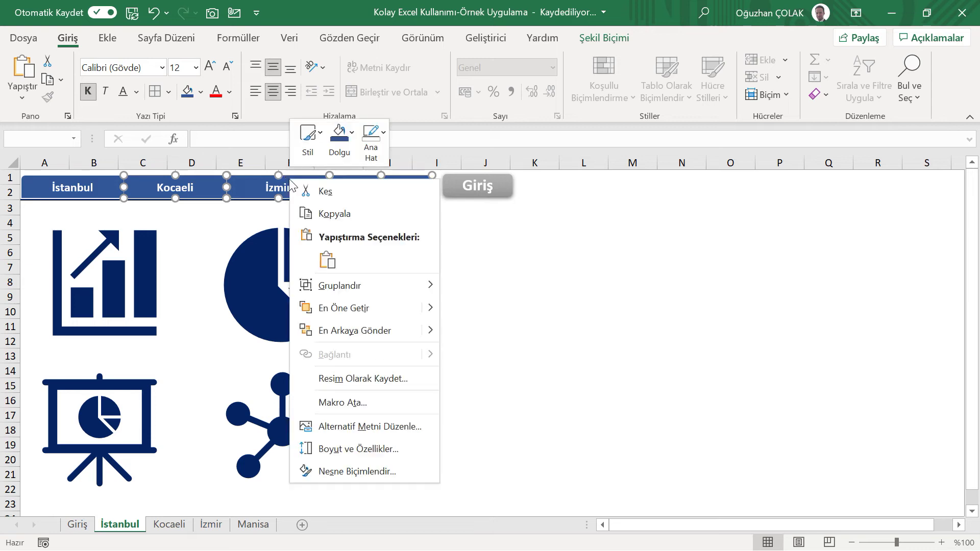
{"action": "left_click", "coordinate": [340, 134]}
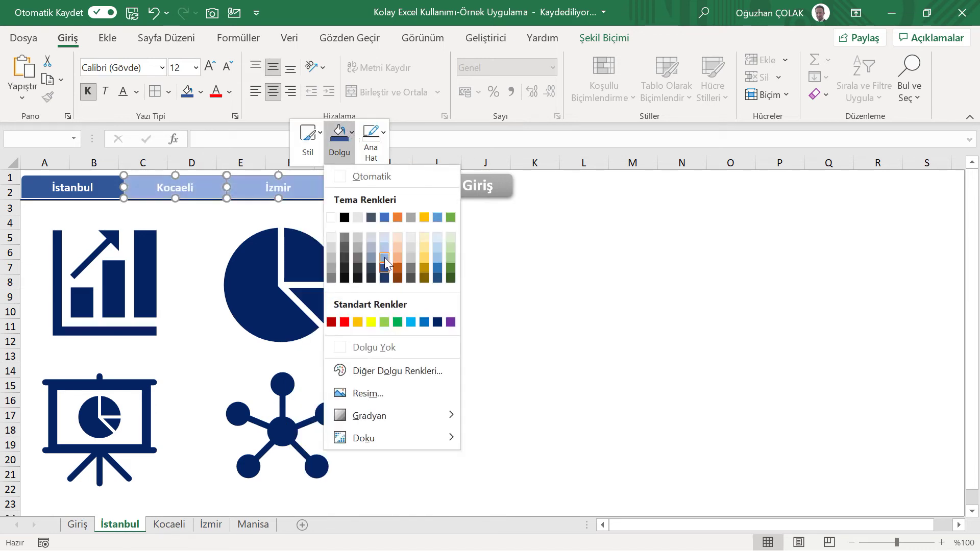
{"action": "left_click", "coordinate": [384, 263]}
{"action": "left_click", "coordinate": [584, 283]}
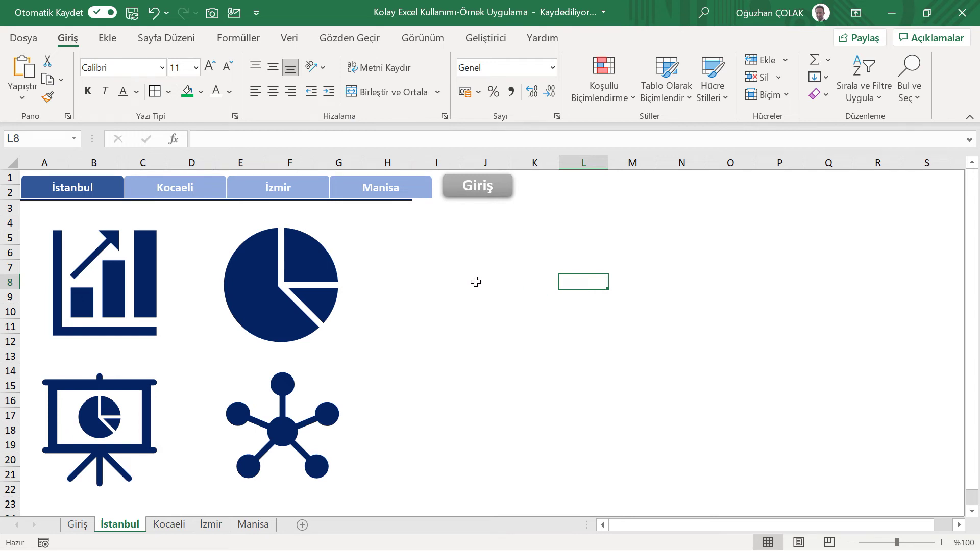
- Select all four city tabs together
{"action": "left_click", "coordinate": [70, 181]}
{"action": "left_click", "coordinate": [146, 186], "text": "ctrl"}
{"action": "left_click", "coordinate": [266, 185], "text": "ctrl"}
{"action": "left_click", "coordinate": [381, 192], "text": "ctrl"}
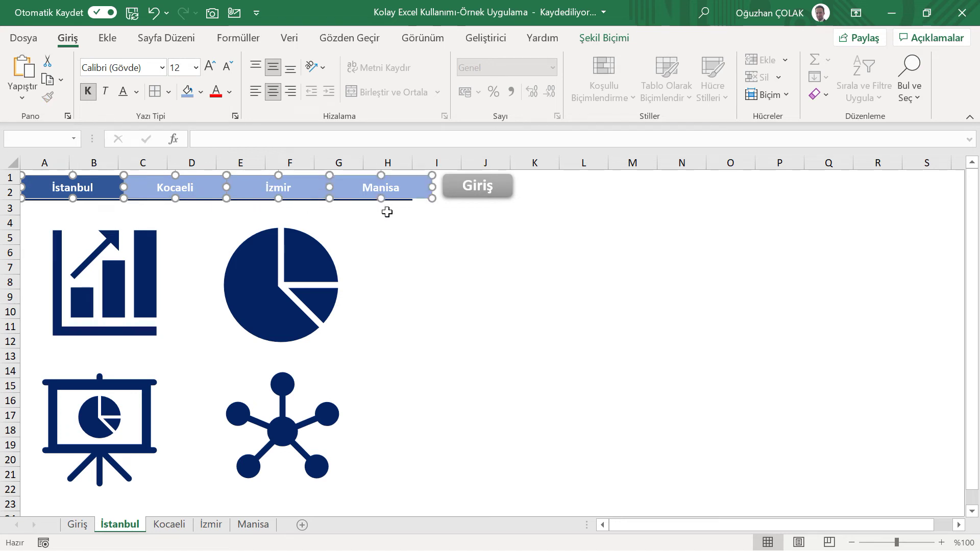
- Paste the city tab row onto the Kocaeli sheet and nudge it into rows 1–2
{"action": "left_click", "coordinate": [169, 525]}
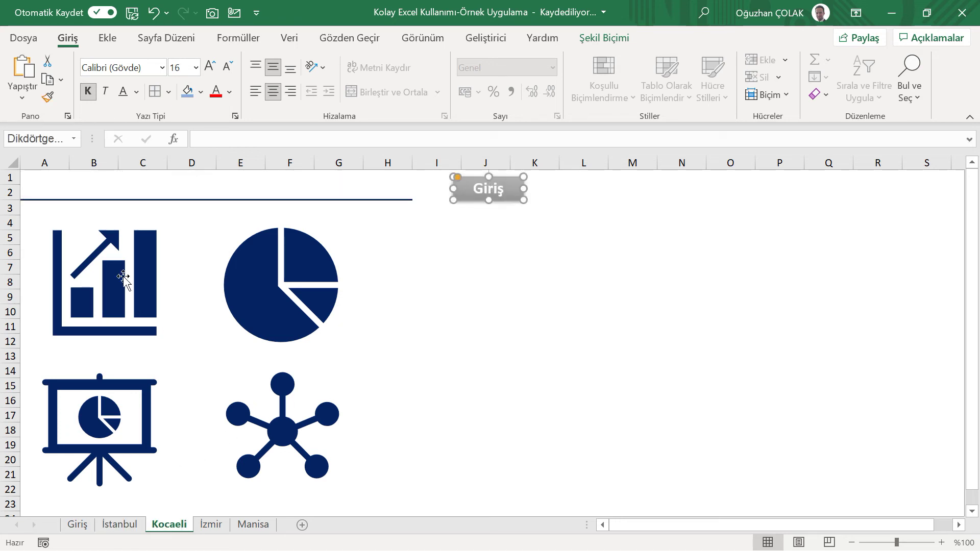
{"action": "left_click", "coordinate": [37, 189]}
{"action": "key", "text": "ctrl+v"}
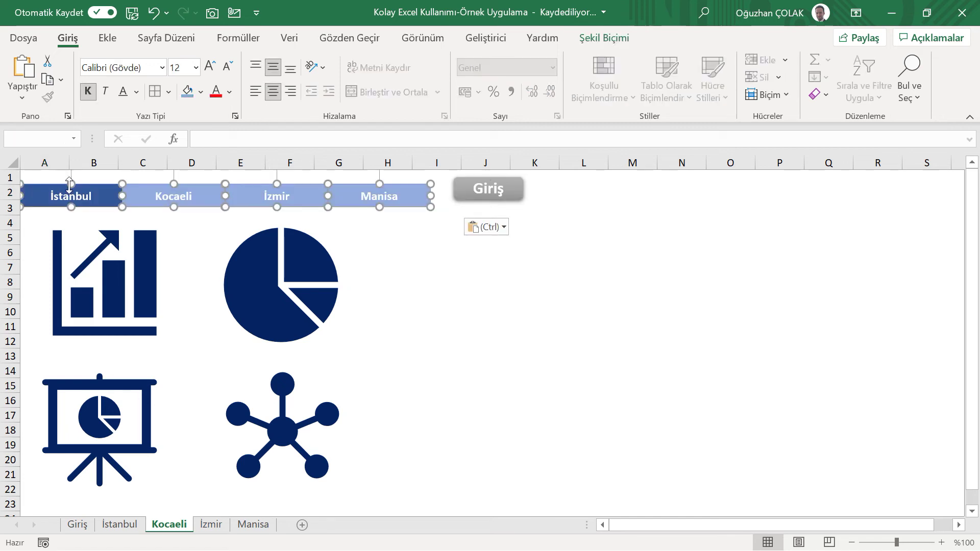
{"action": "key", "text": "Up"}
{"action": "key", "text": "Up"}
{"action": "key", "text": "Up"}
{"action": "key", "text": "Up"}
{"action": "key", "text": "Up"}
{"action": "key", "text": "Up"}
{"action": "key", "text": "Down"}
{"action": "key", "text": "Down"}
{"action": "key", "text": "Down"}
{"action": "key", "text": "Right"}
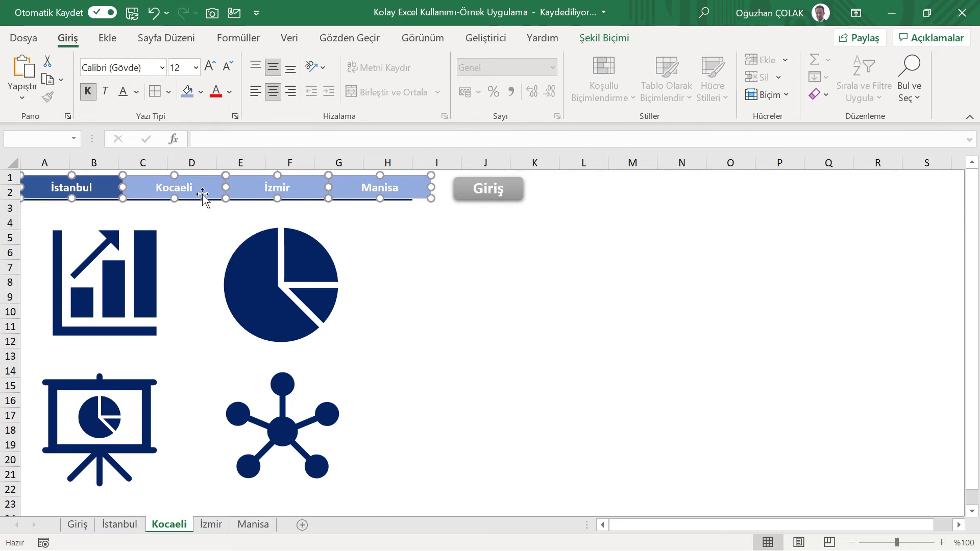
{"action": "left_click", "coordinate": [620, 251]}
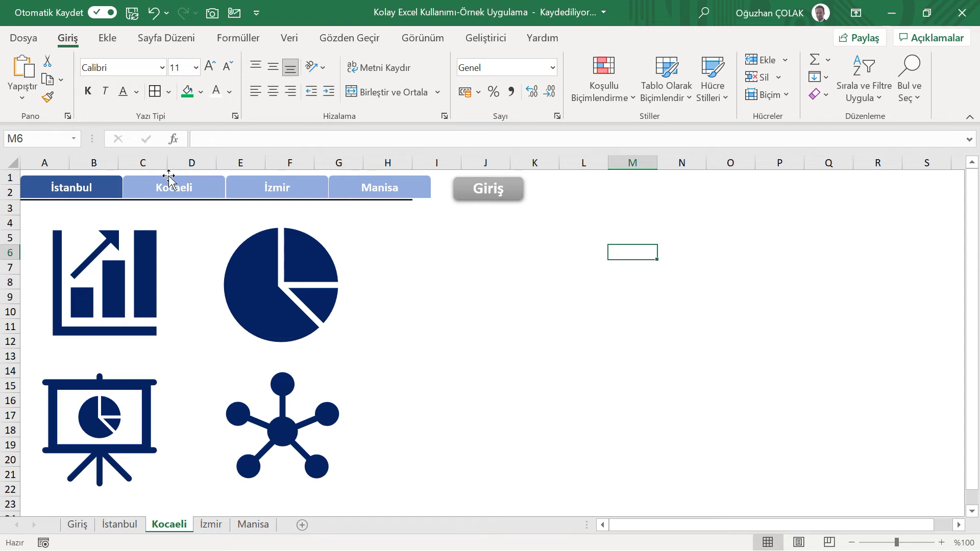
- Fill the Kocaeli tab dark blue and the İstanbul tab light blue
{"action": "left_click", "coordinate": [207, 178]}
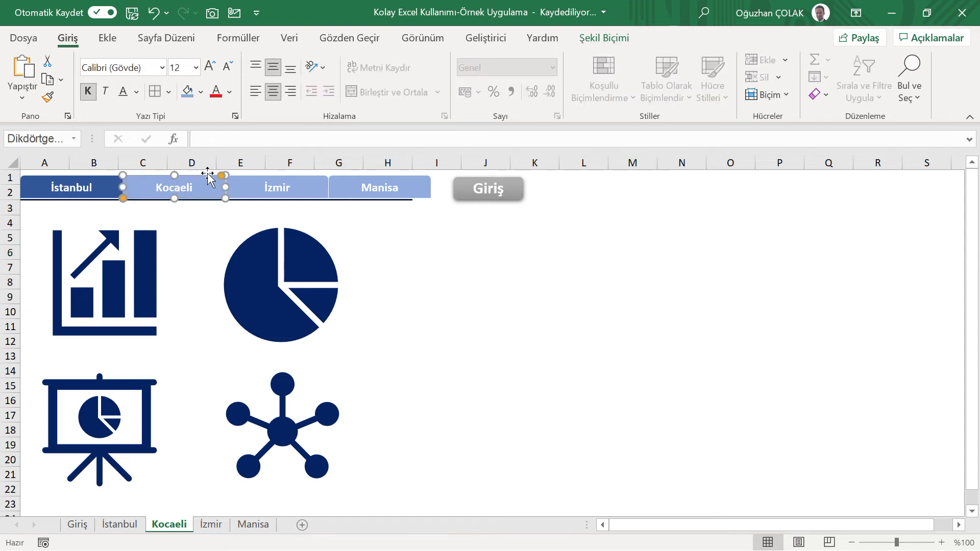
{"action": "left_click", "coordinate": [201, 92]}
{"action": "left_click", "coordinate": [240, 207]}
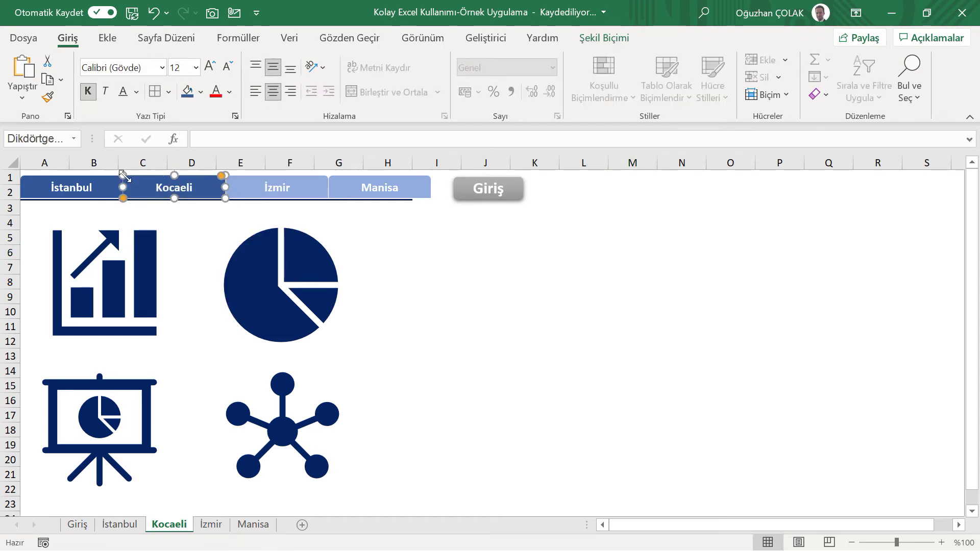
{"action": "left_click", "coordinate": [109, 179]}
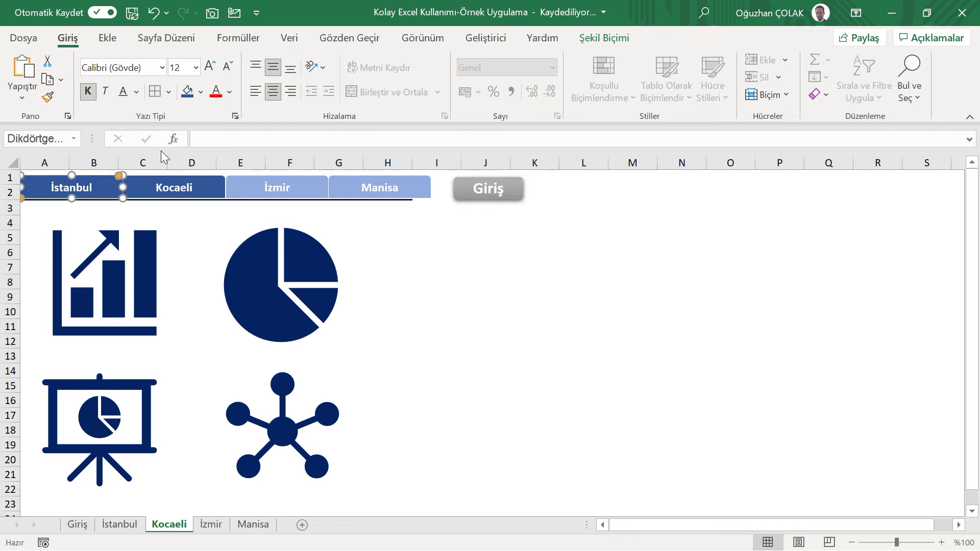
{"action": "left_click", "coordinate": [201, 92]}
{"action": "left_click", "coordinate": [238, 196]}
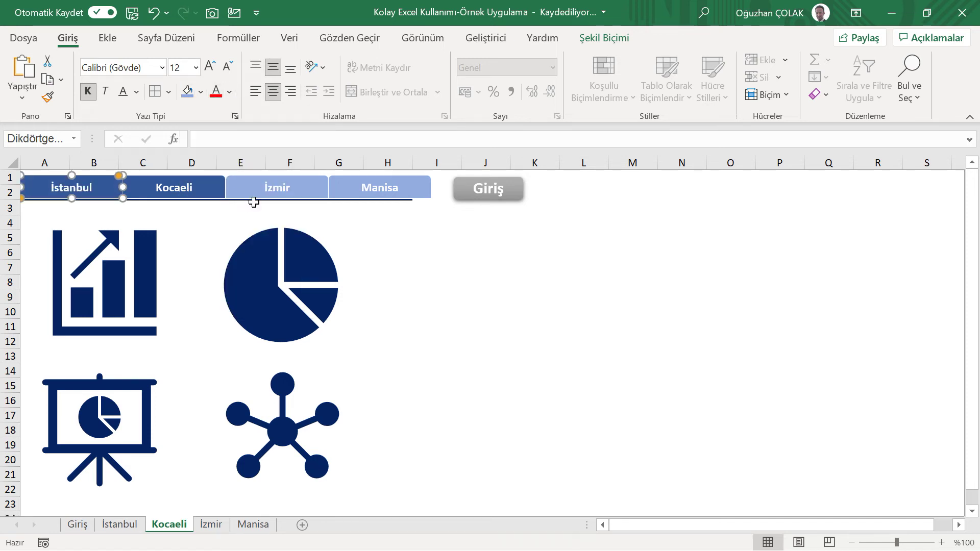
{"action": "left_click", "coordinate": [501, 307]}
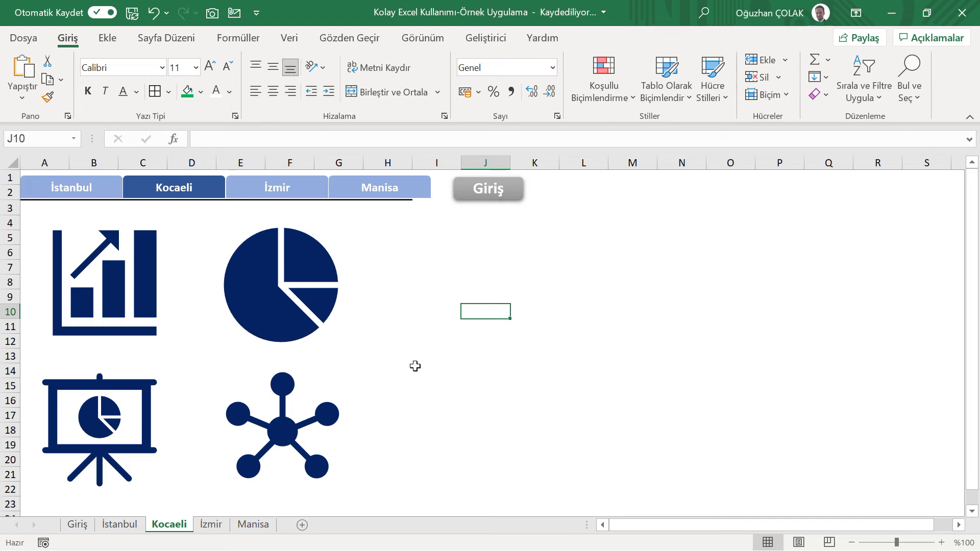
- Select all four tabs and paste them onto the İzmir sheet at A2
{"action": "left_click", "coordinate": [109, 184]}
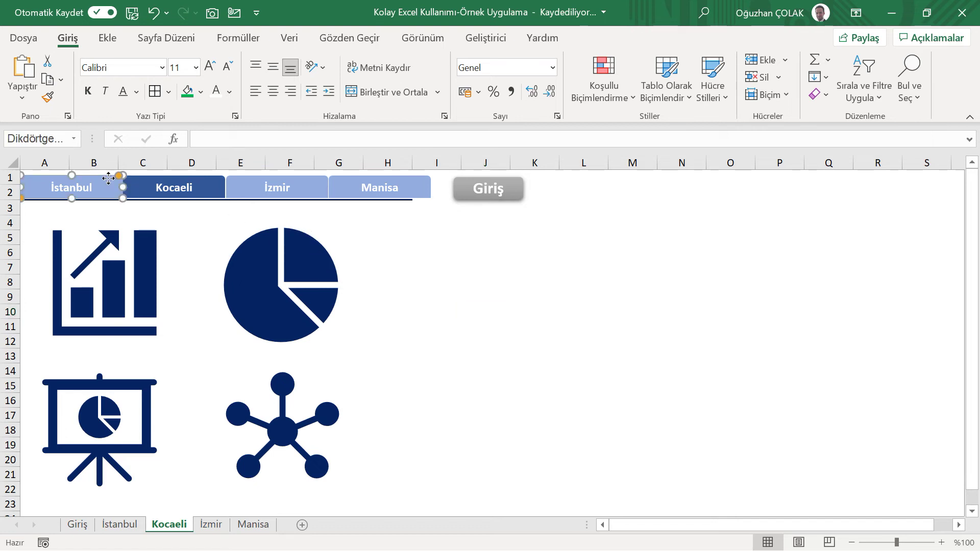
{"action": "left_click", "coordinate": [158, 187], "text": "ctrl"}
{"action": "left_click", "coordinate": [273, 185], "text": "ctrl"}
{"action": "left_click", "coordinate": [363, 187], "text": "ctrl"}
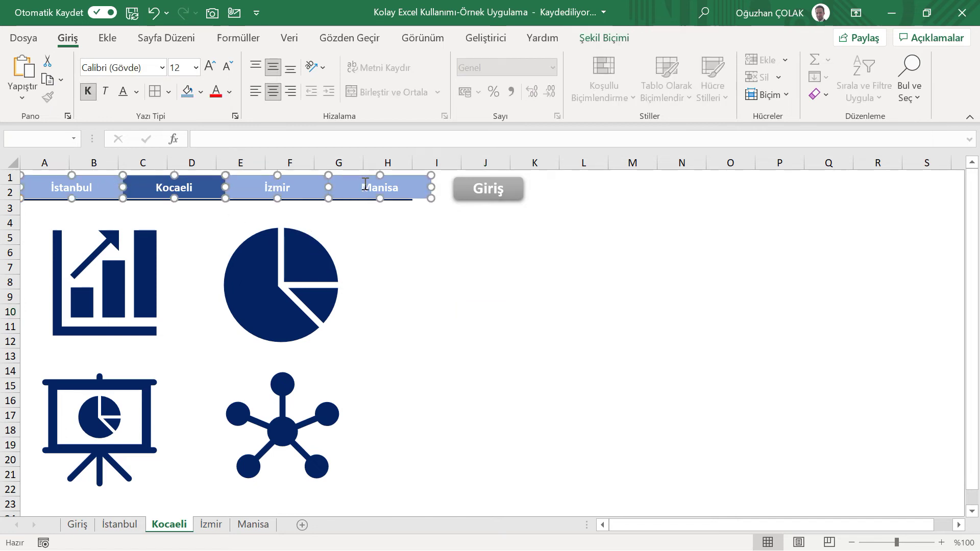
{"action": "left_click", "coordinate": [210, 524]}
{"action": "left_click", "coordinate": [57, 192]}
{"action": "key", "text": "ctrl+v"}
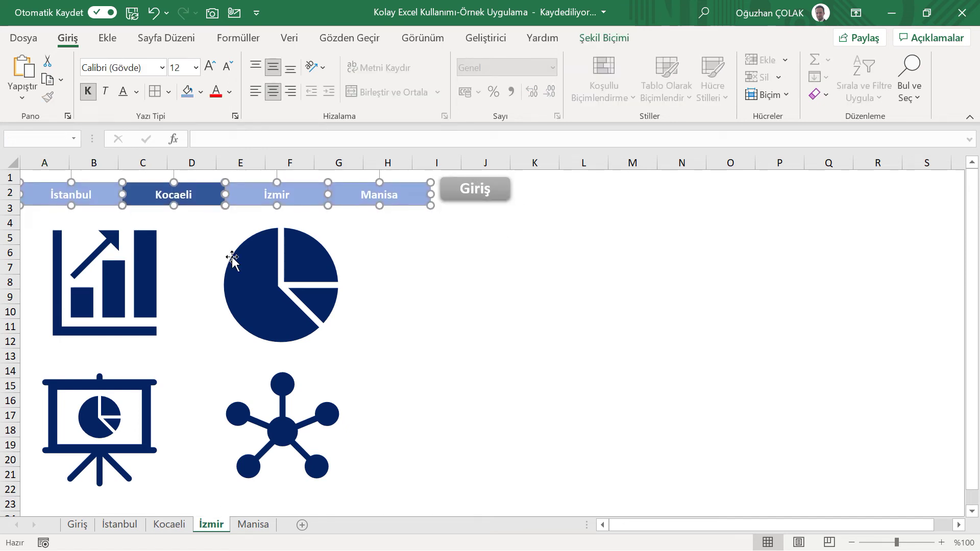
- Nudge the tab row into rows 1–2, keep Kocaeli light blue, fill İzmir dark blue
{"action": "key", "text": "Up"}
{"action": "key", "text": "Up"}
{"action": "key", "text": "Up"}
{"action": "key", "text": "Up"}
{"action": "key", "text": "Up"}
{"action": "key", "text": "Up"}
{"action": "key", "text": "Up"}
{"action": "key", "text": "Right"}
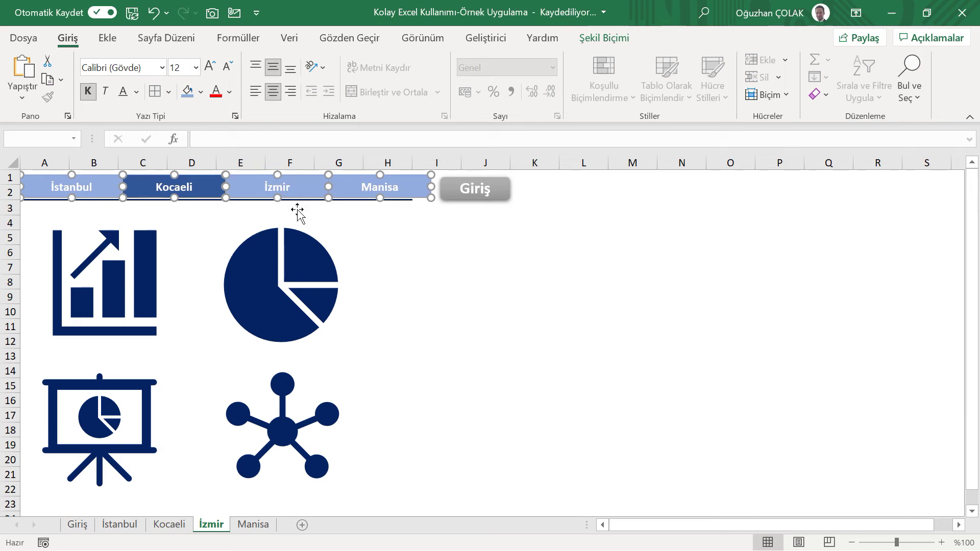
{"action": "left_click", "coordinate": [485, 312]}
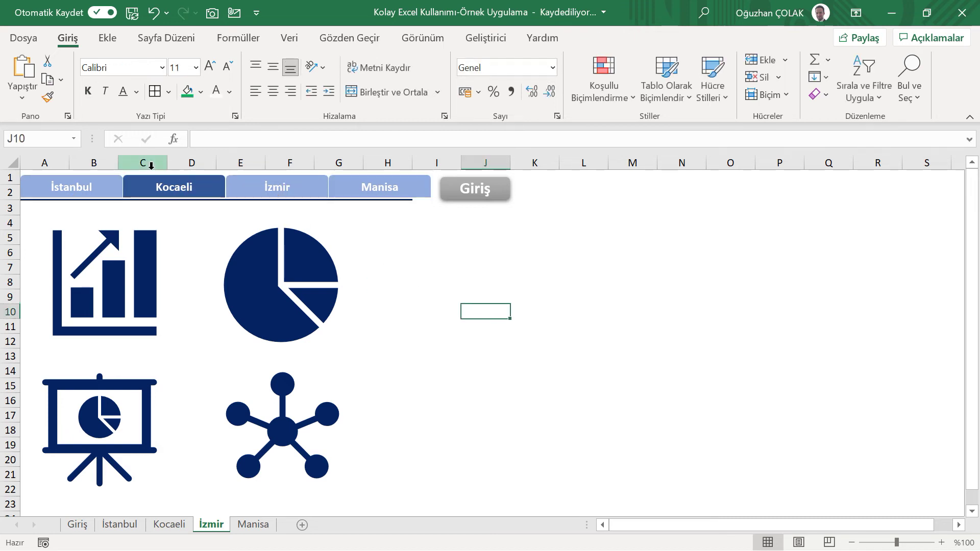
{"action": "left_click", "coordinate": [163, 176]}
{"action": "left_click", "coordinate": [201, 92]}
{"action": "key", "text": "Escape"}
{"action": "left_click", "coordinate": [276, 184]}
{"action": "left_click", "coordinate": [200, 92]}
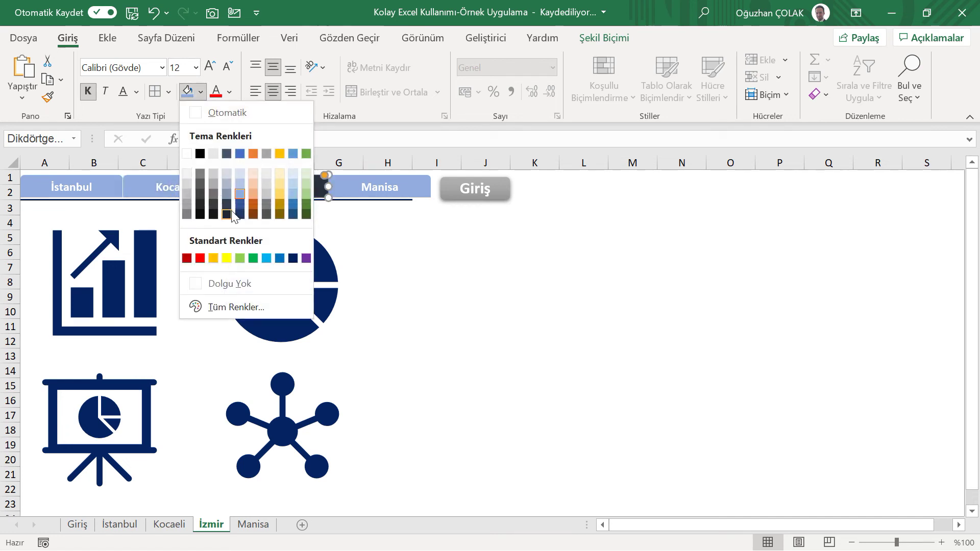
{"action": "left_click", "coordinate": [245, 209]}
{"action": "left_click", "coordinate": [423, 262]}
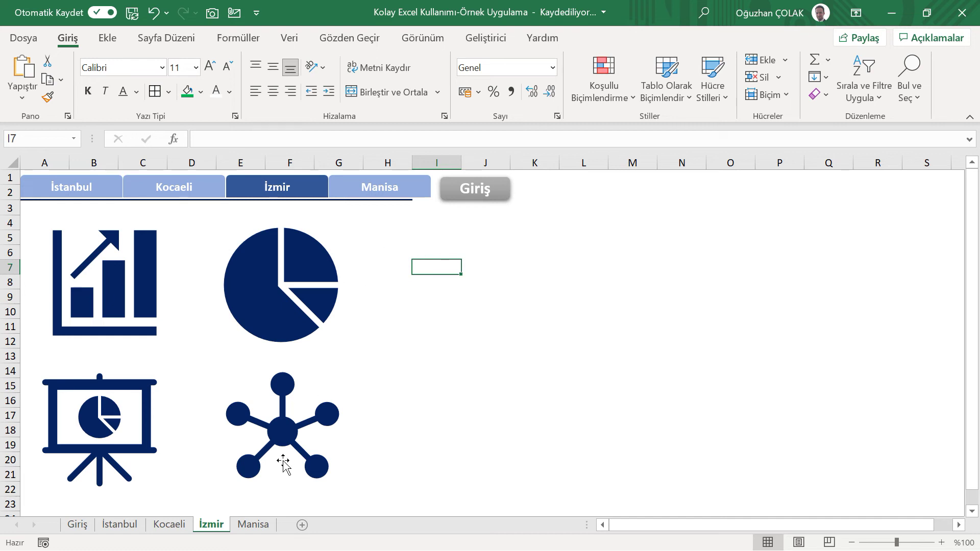
- Paste the tab row onto the Manisa sheet at A2 and nudge it into rows 1–2
{"action": "left_click", "coordinate": [255, 526]}
{"action": "left_click", "coordinate": [31, 179]}
{"action": "left_click", "coordinate": [37, 188]}
{"action": "key", "text": "ctrl+v"}
{"action": "key", "text": "Up"}
{"action": "key", "text": "Up"}
{"action": "key", "text": "Up"}
{"action": "key", "text": "Up"}
{"action": "key", "text": "Up"}
{"action": "key", "text": "Up"}
{"action": "key", "text": "Right"}
{"action": "key", "text": "Right"}
{"action": "key", "text": "Right"}
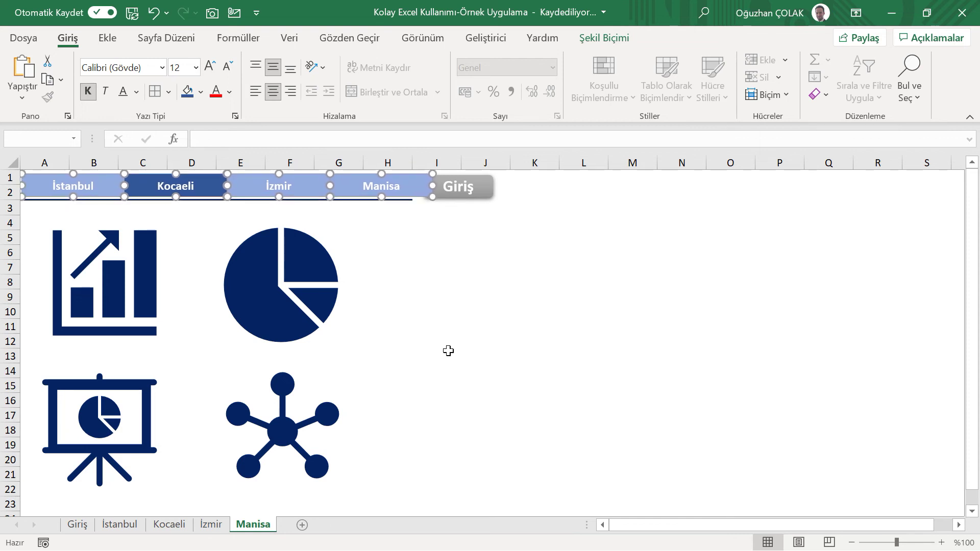
- On the Manisa sheet, fill the Kocaeli tab light blue and the Manisa tab dark blue
{"action": "left_click", "coordinate": [526, 325]}
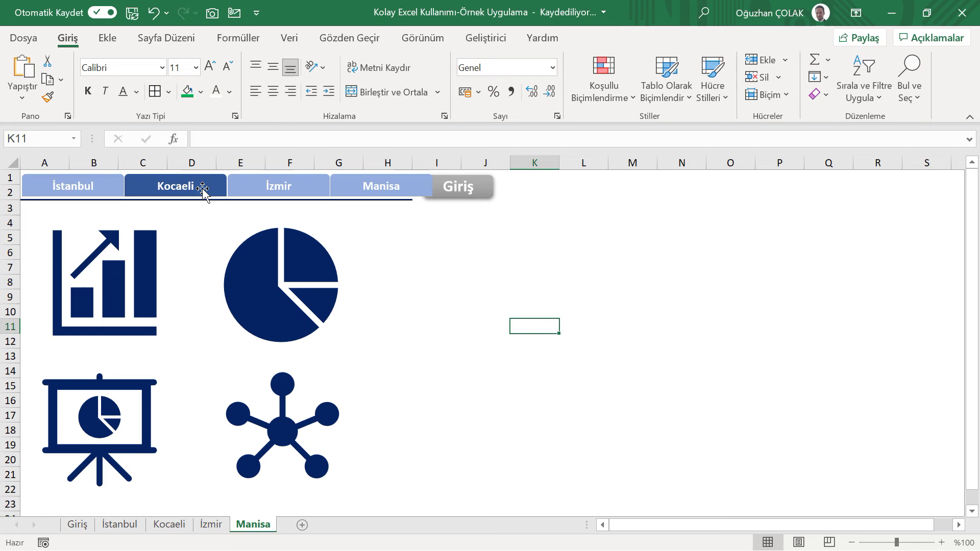
{"action": "left_click", "coordinate": [199, 175]}
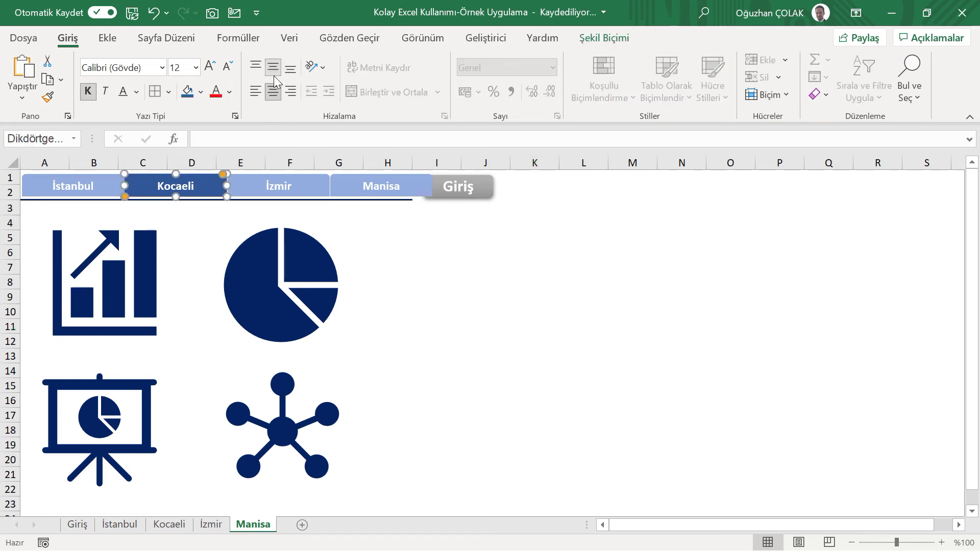
{"action": "left_click", "coordinate": [203, 94]}
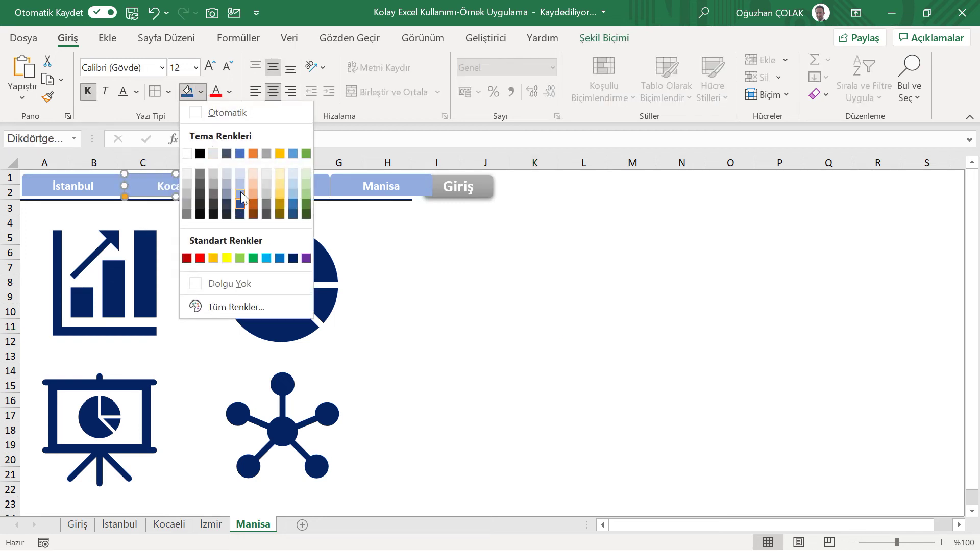
{"action": "left_click", "coordinate": [241, 192]}
{"action": "left_click", "coordinate": [381, 179]}
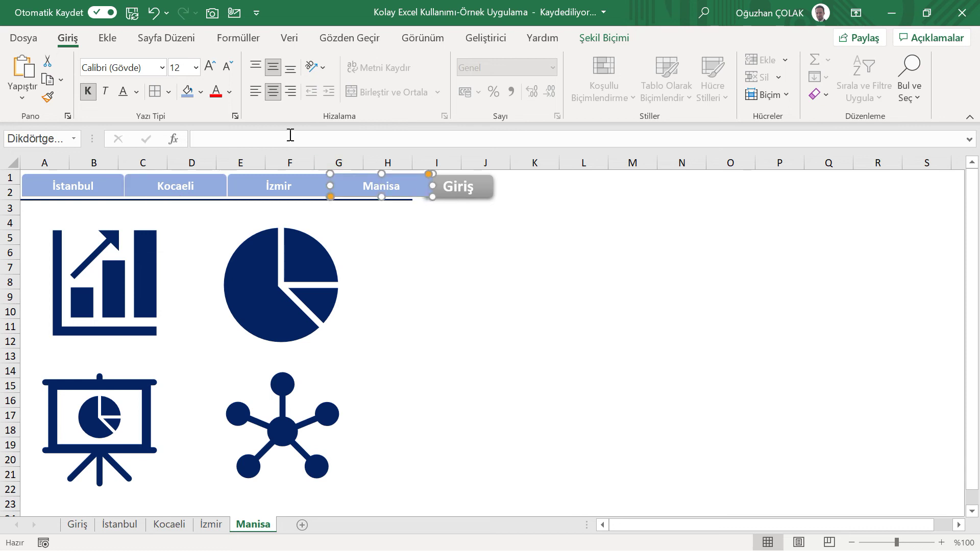
{"action": "left_click", "coordinate": [202, 94]}
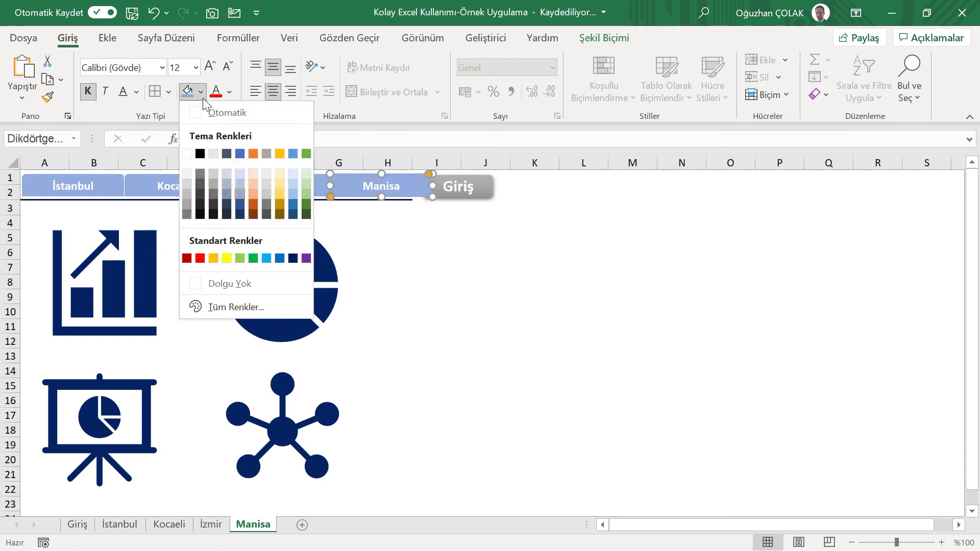
{"action": "left_click", "coordinate": [236, 186]}
{"action": "left_click", "coordinate": [436, 267]}
- Move the Giriş button beside the tab row, then go to the Kocaeli sheet
{"action": "right_click", "coordinate": [460, 180]}
{"action": "key", "text": "Escape"}
{"action": "left_click_drag", "start_coordinate": [483, 177], "coordinate": [507, 174]}
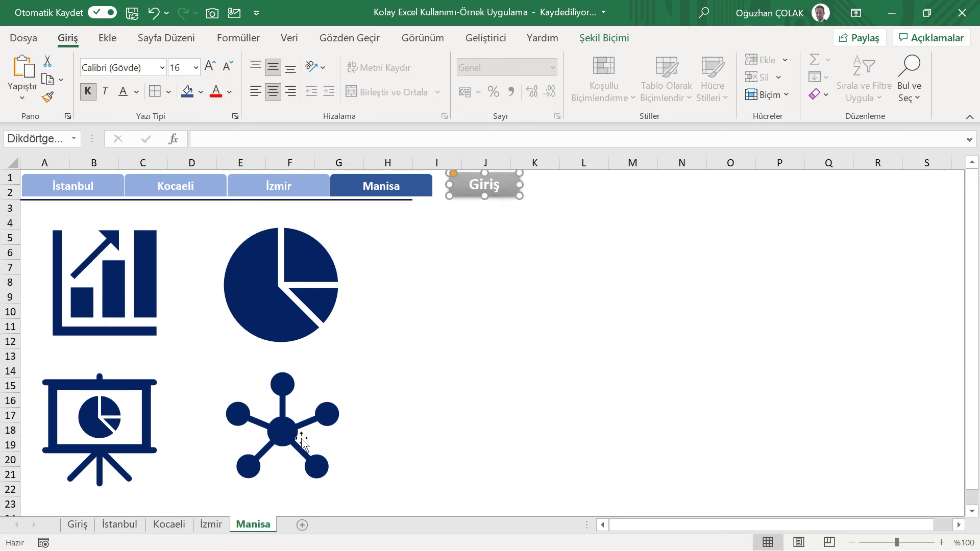
{"action": "left_click", "coordinate": [211, 525]}
{"action": "left_click", "coordinate": [169, 525]}
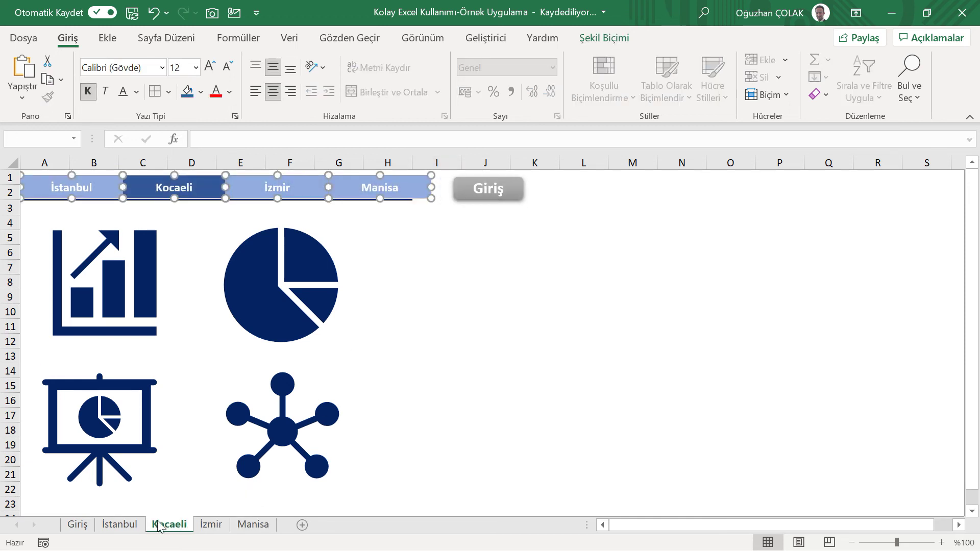
- Go to the Giriş sheet and test the İstanbul link and its Giriş return button
{"action": "left_click", "coordinate": [119, 525]}
{"action": "left_click", "coordinate": [77, 526]}
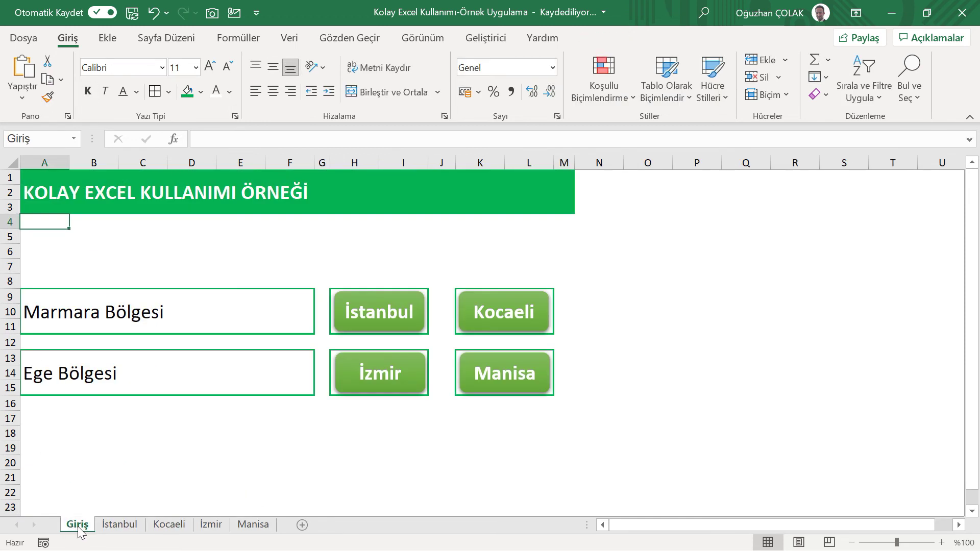
{"action": "left_click", "coordinate": [716, 312]}
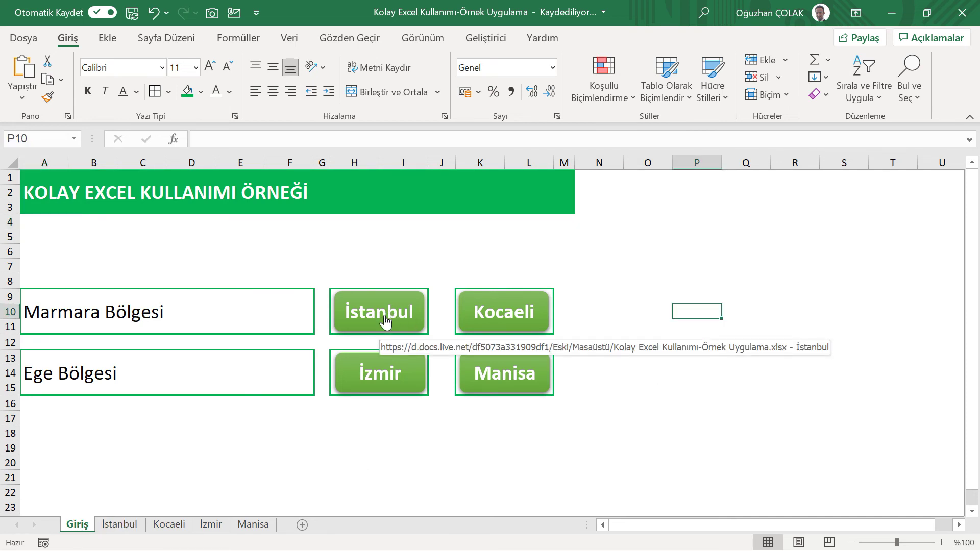
{"action": "left_click", "coordinate": [382, 323]}
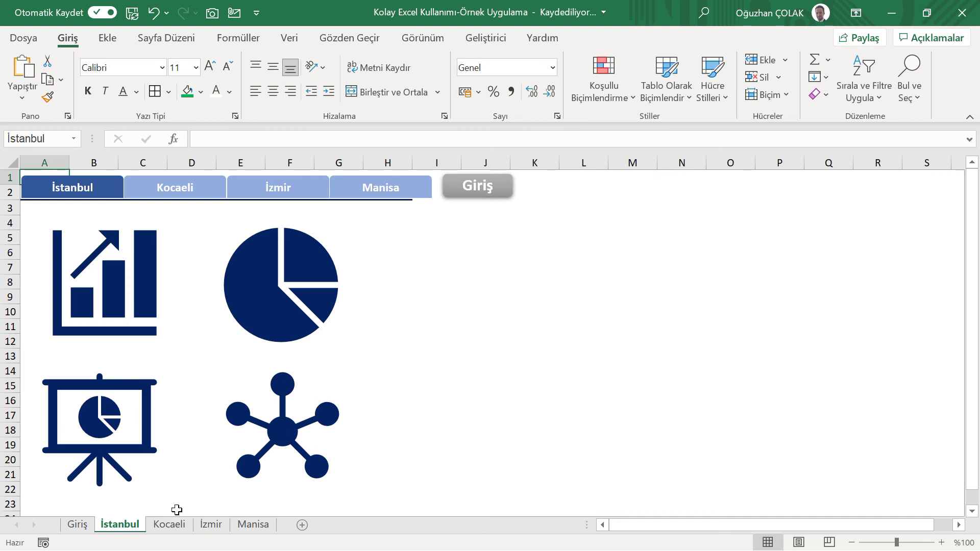
{"action": "left_click", "coordinate": [478, 185]}
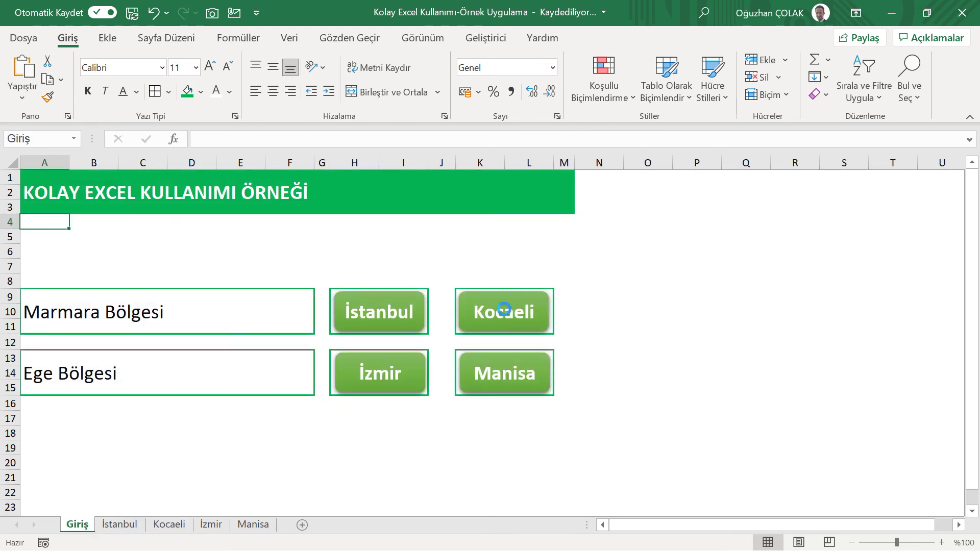
- Test the Kocaeli, İzmir and Manisa links and their Giriş return buttons
{"action": "left_click", "coordinate": [504, 310]}
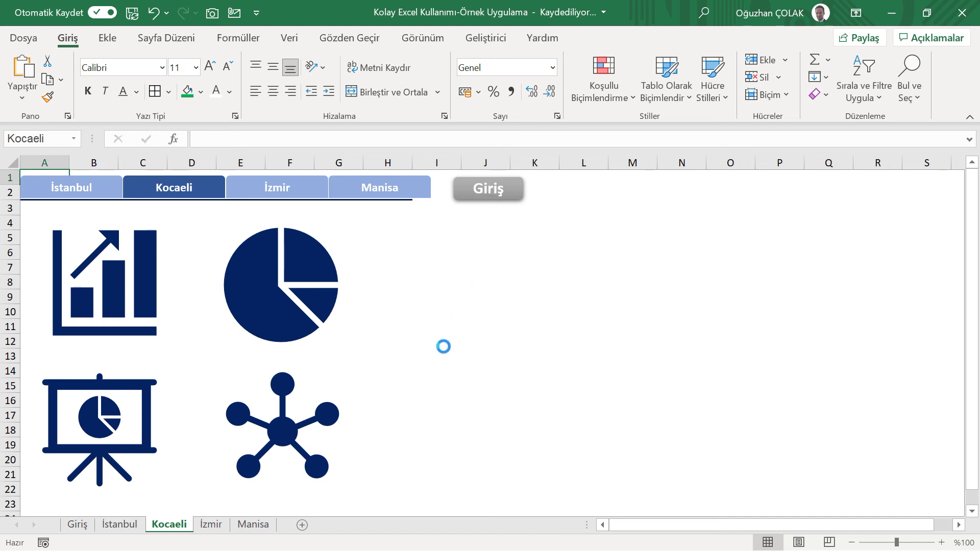
{"action": "left_click", "coordinate": [404, 374]}
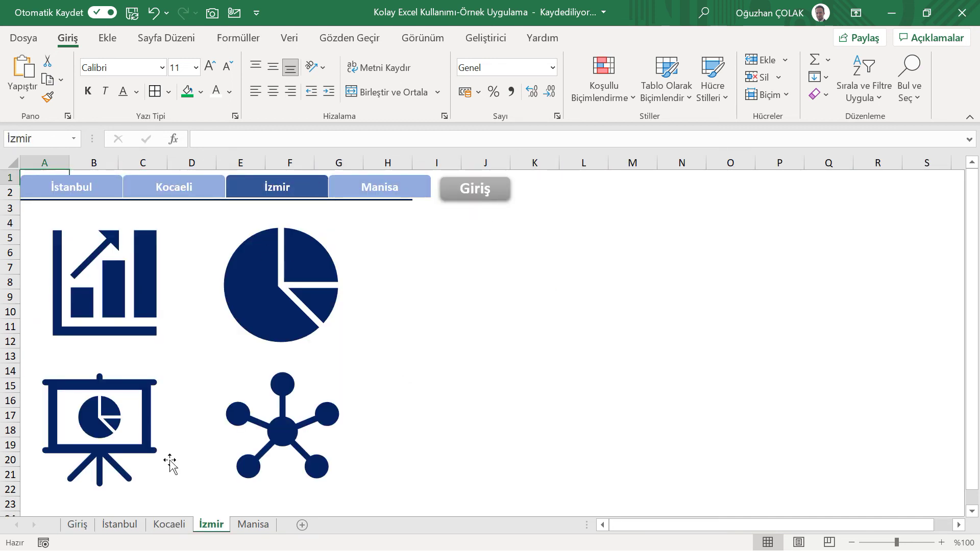
{"action": "left_click", "coordinate": [472, 198]}
{"action": "left_click", "coordinate": [522, 378]}
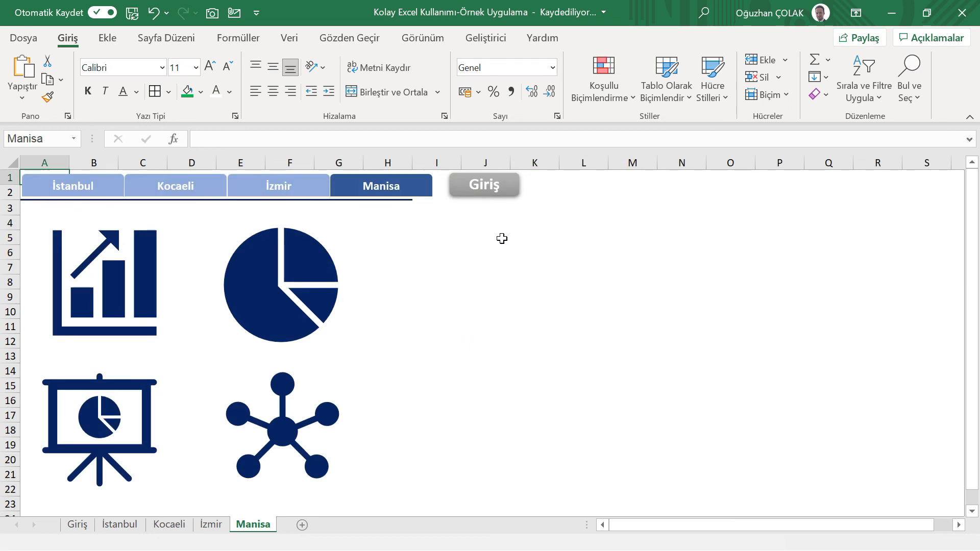
{"action": "left_click", "coordinate": [483, 189]}
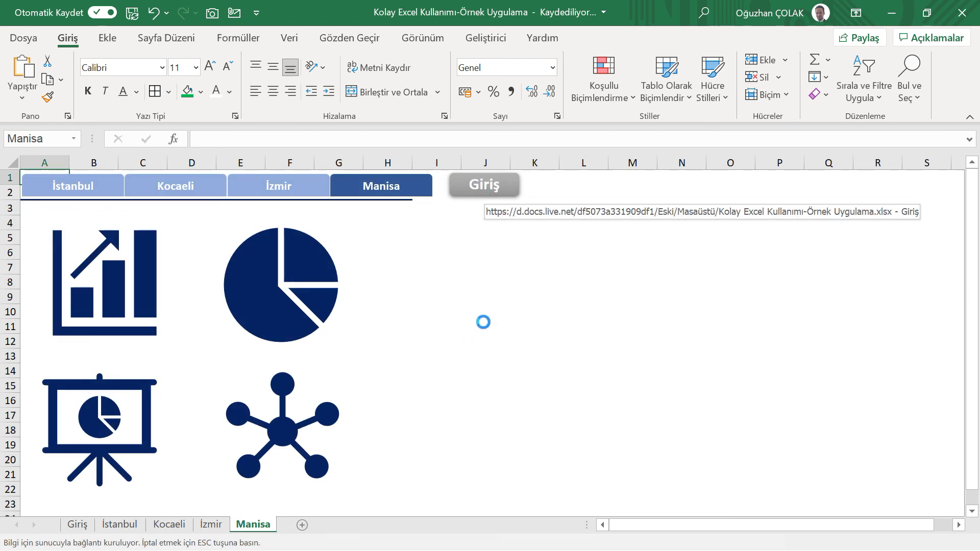
{"action": "left_click", "coordinate": [606, 258]}
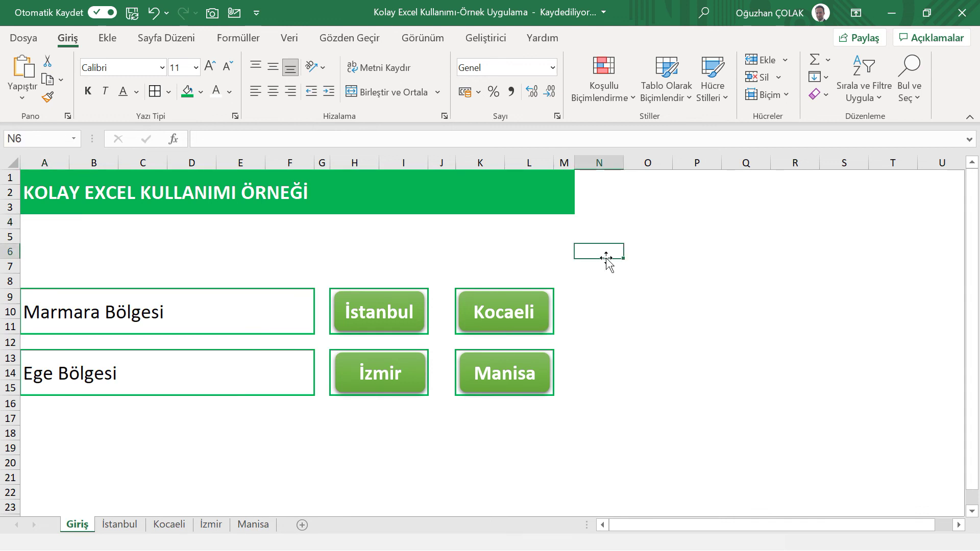